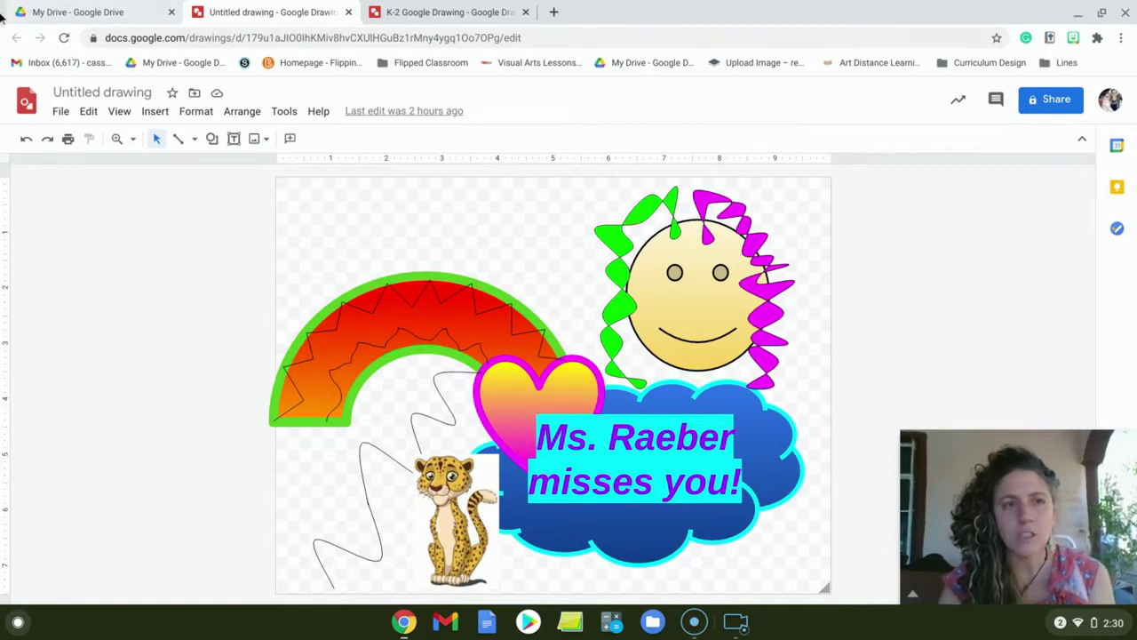
# Step: Copy the sample drawing, naming it with your first initial, last name and 'Digital Drawing'
pyautogui.click(59, 111)
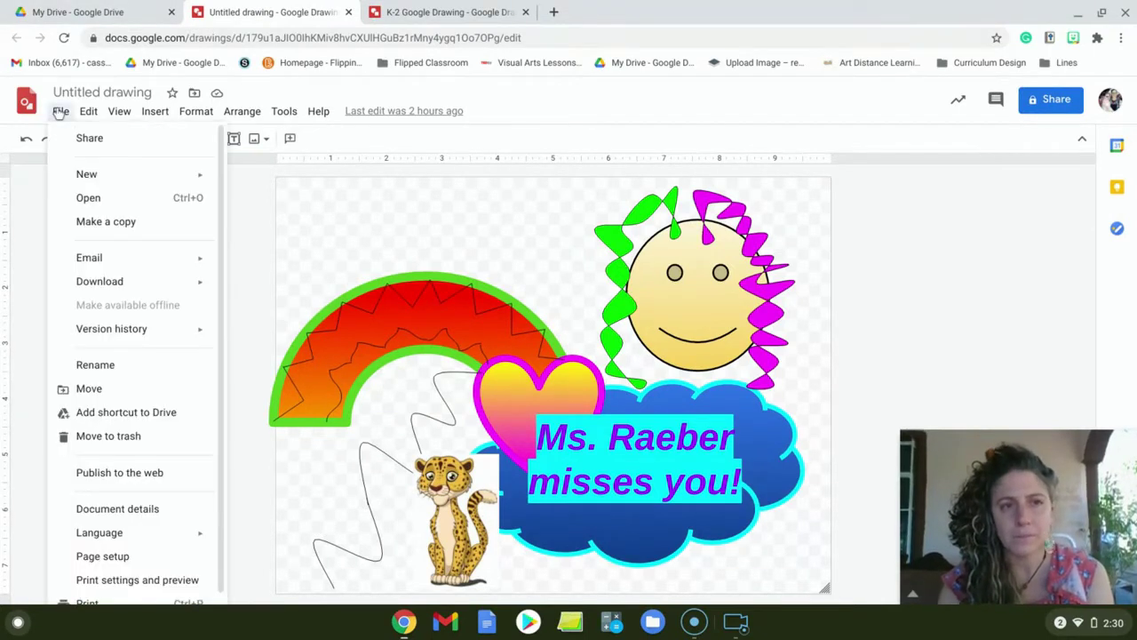
pyautogui.click(100, 224)
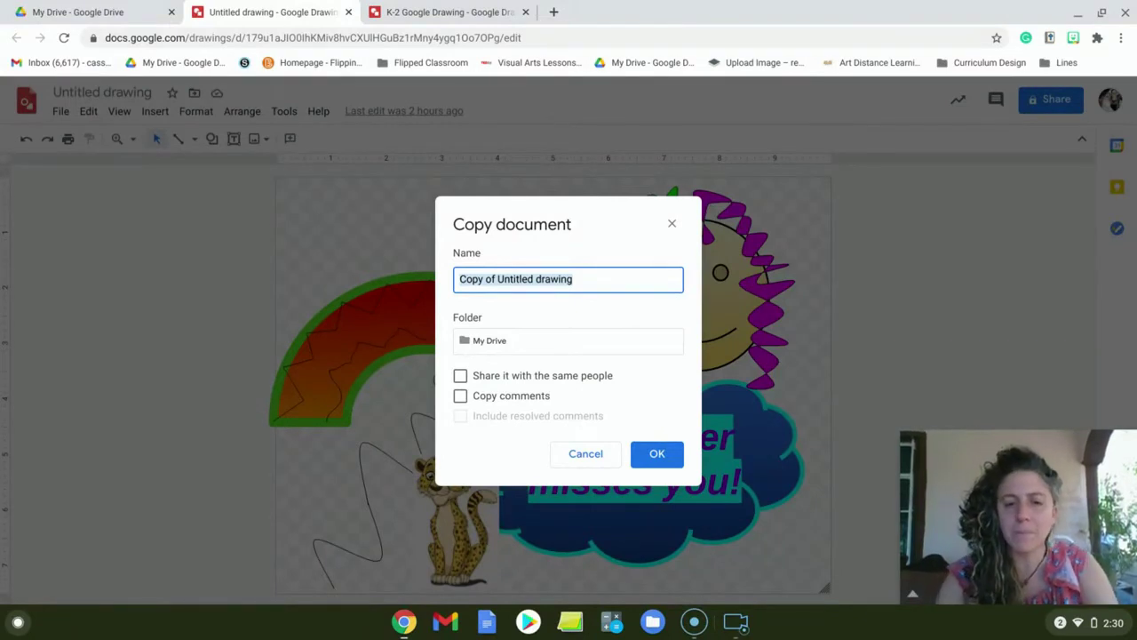
pyautogui.write('C.')
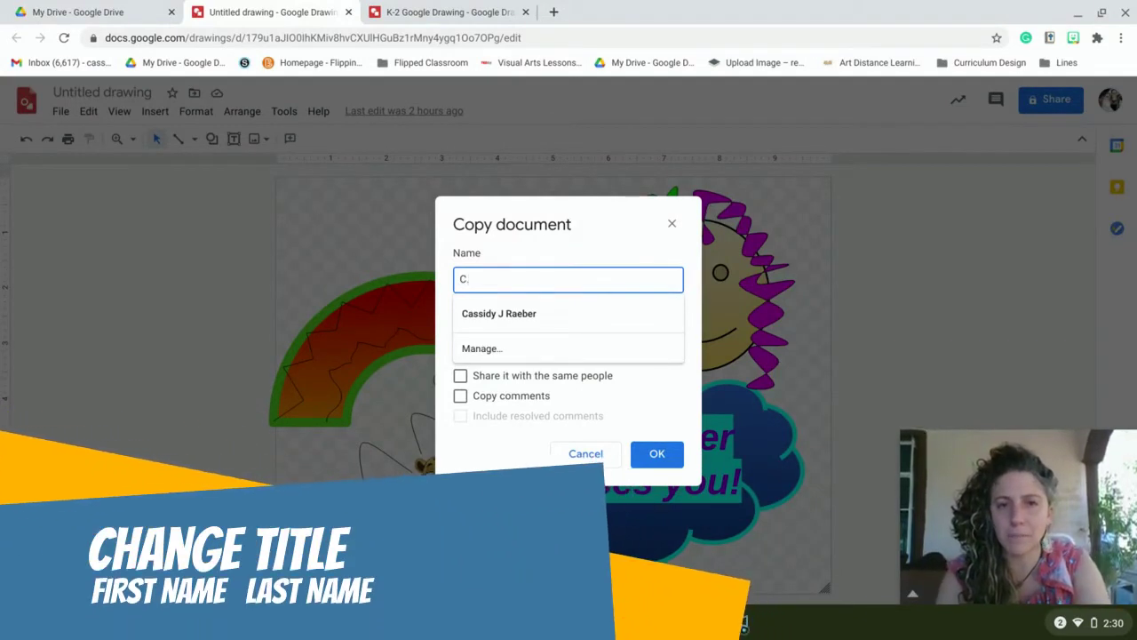
pyautogui.write('R')
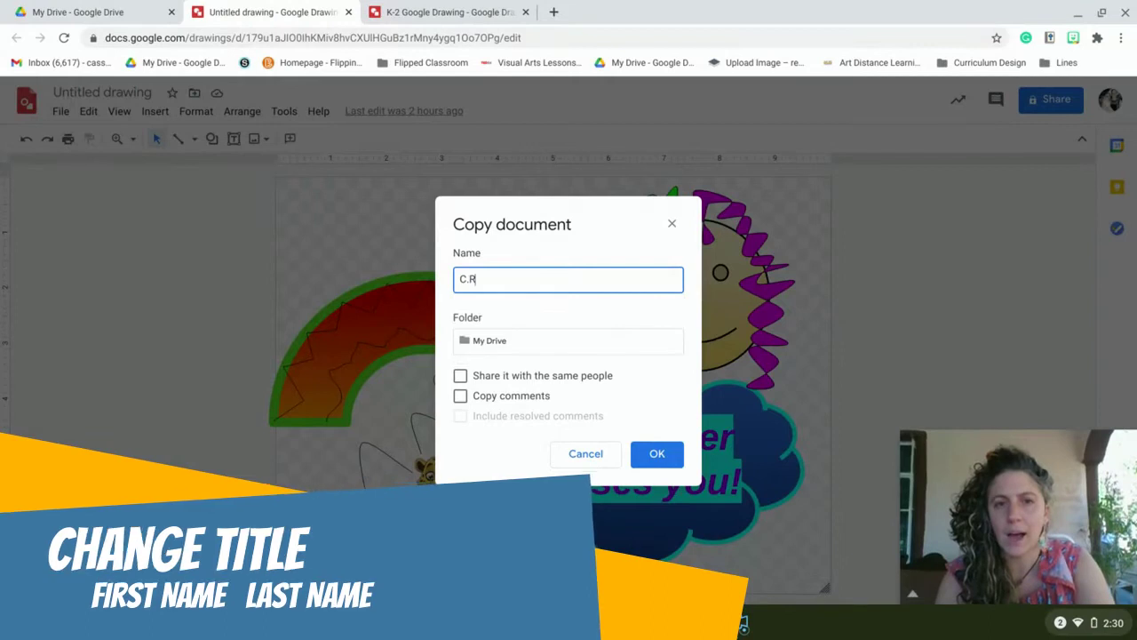
pyautogui.write('aeber')
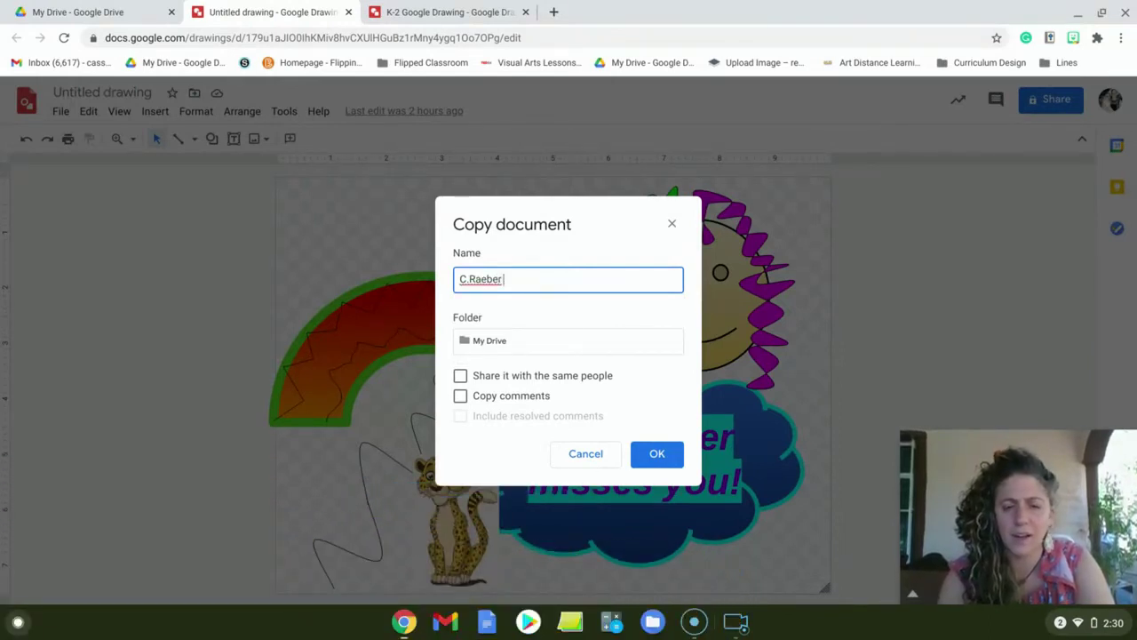
pyautogui.write(' Drawi')
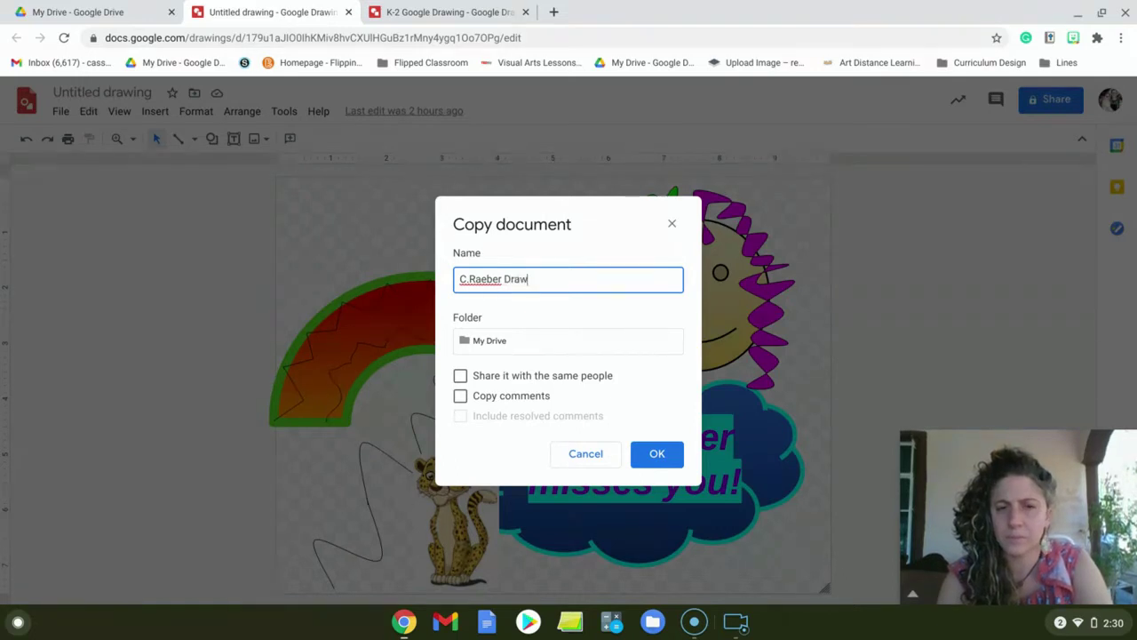
pyautogui.press('BackSpace')
pyautogui.press('BackSpace')
pyautogui.press('BackSpace')
pyautogui.press('BackSpace')
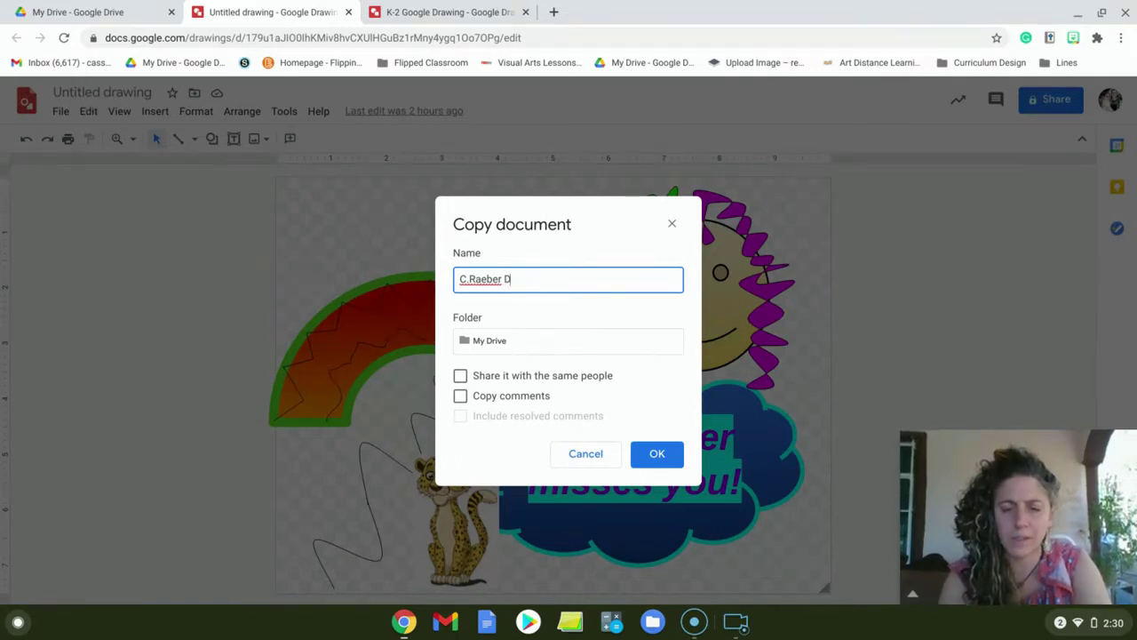
pyautogui.write('igital Drawing')
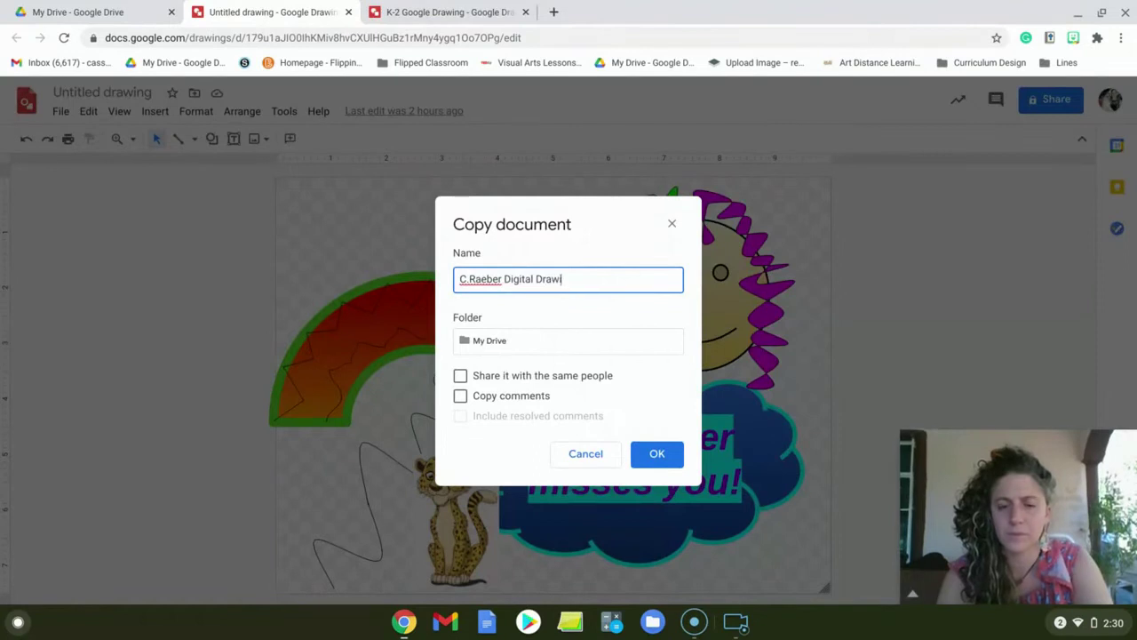
pyautogui.press('Return')
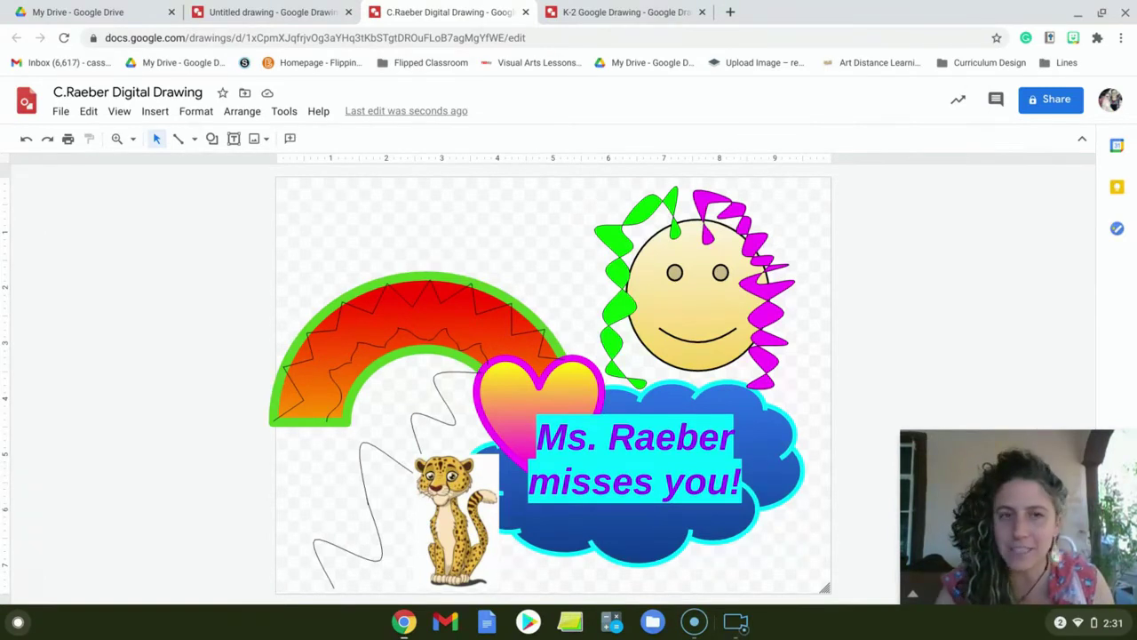
# Step: In the K-2 Google Drawing tab, draw a smiley face shape in the canvas's upper right
pyautogui.click(598, 14)
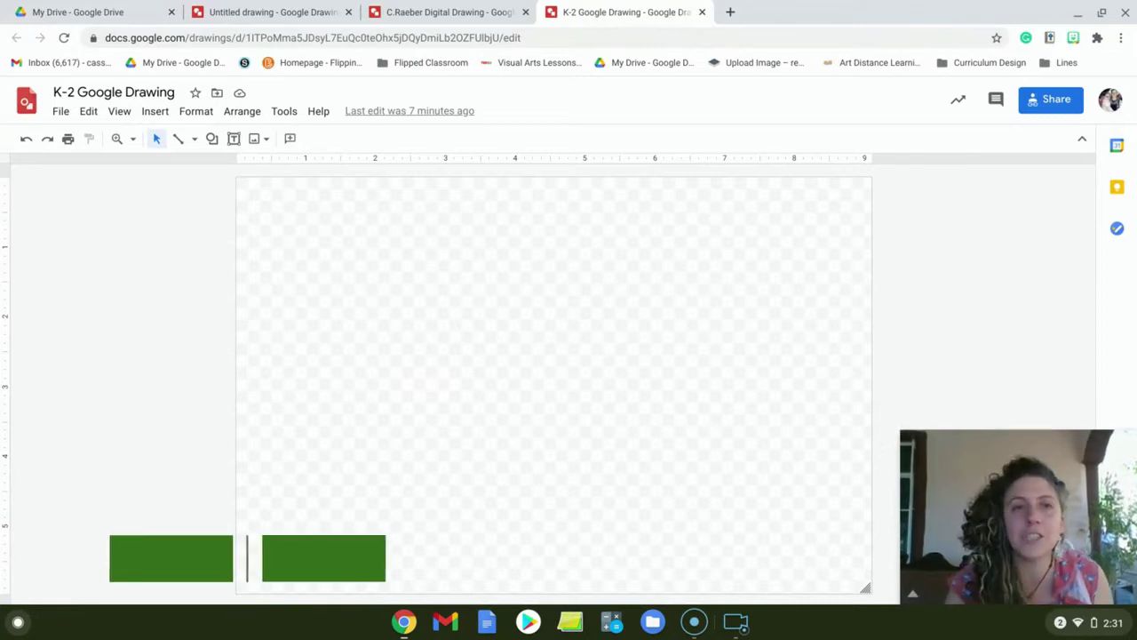
pyautogui.click(212, 139)
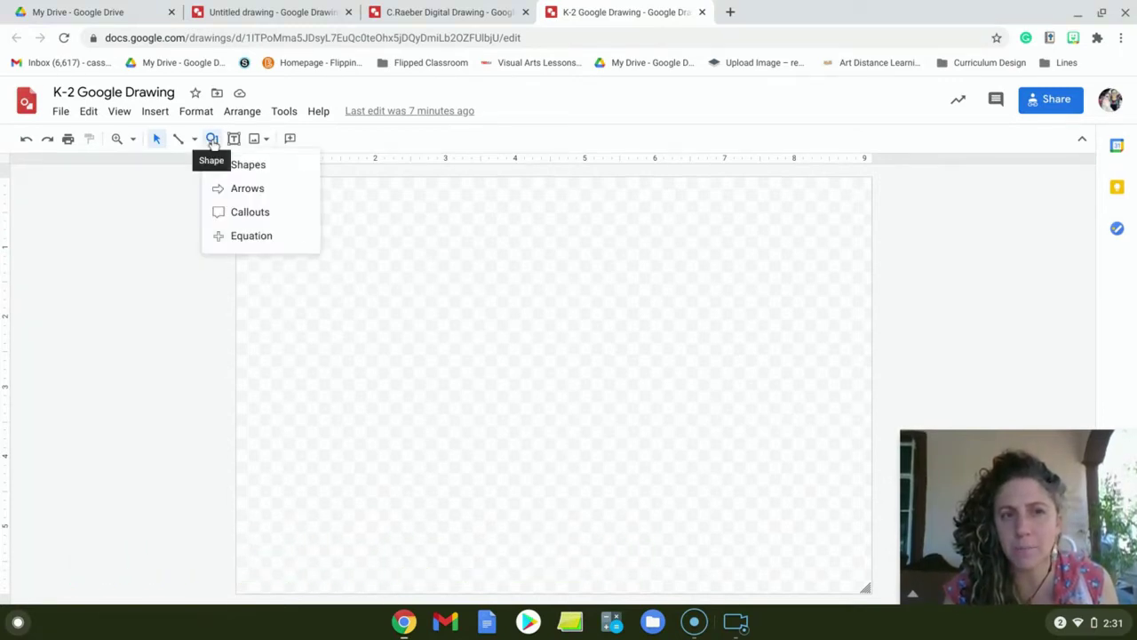
pyautogui.moveTo(253, 190)
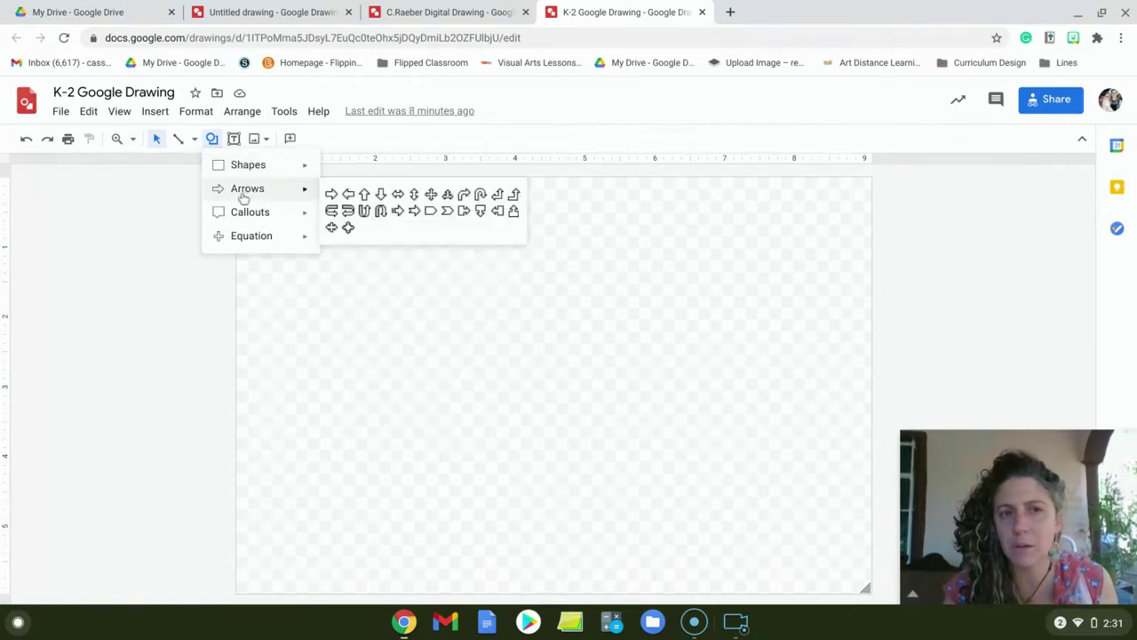
pyautogui.moveTo(250, 238)
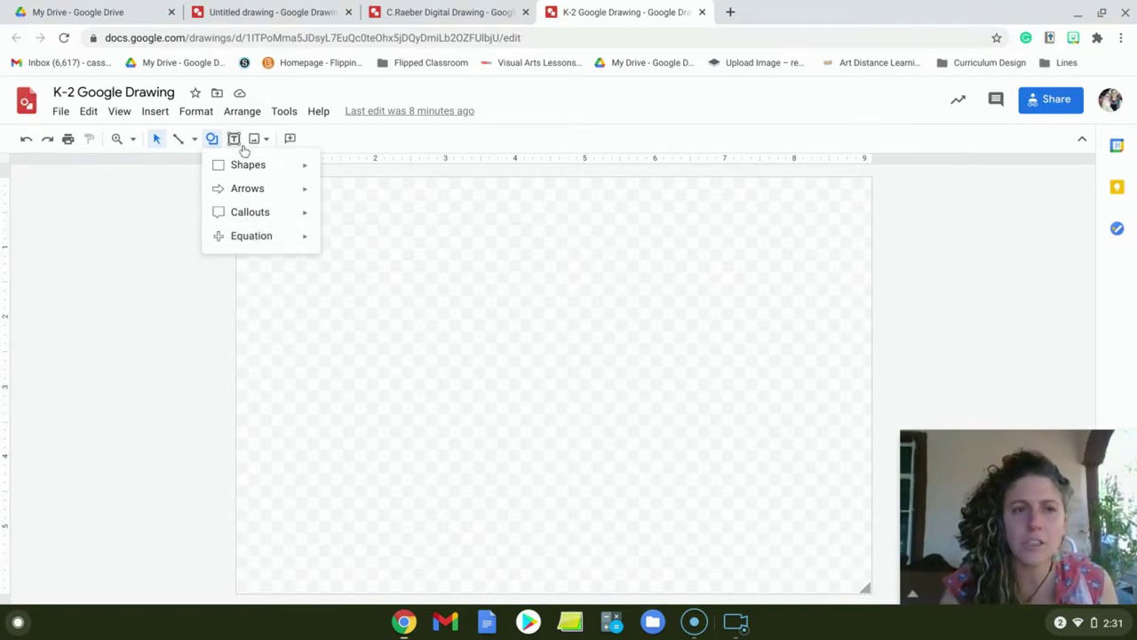
pyautogui.moveTo(244, 165)
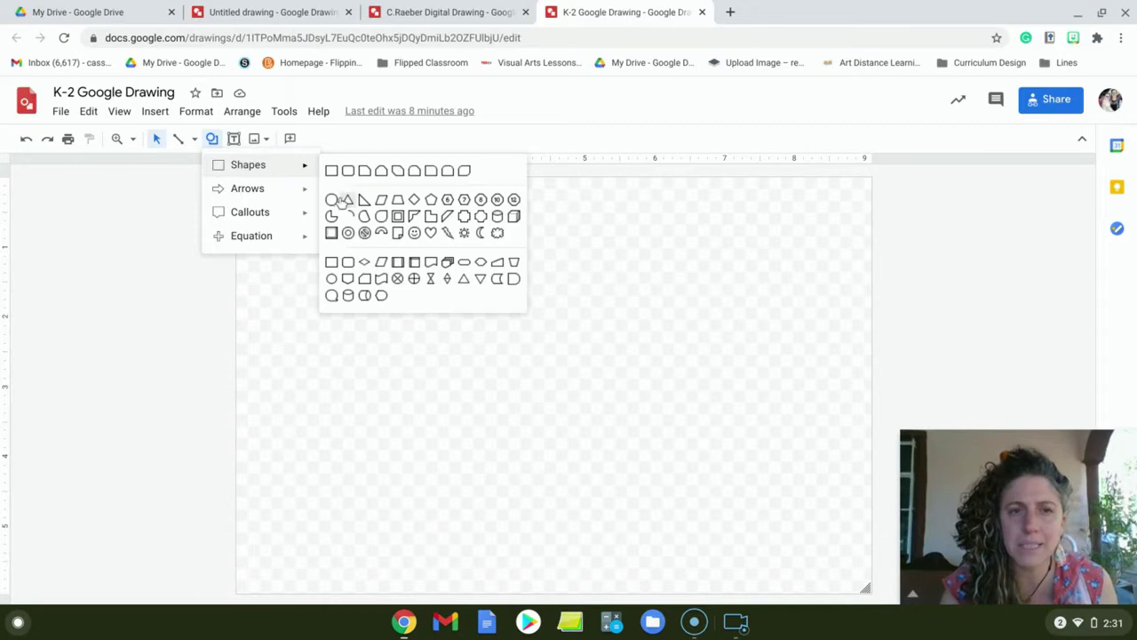
pyautogui.click(424, 238)
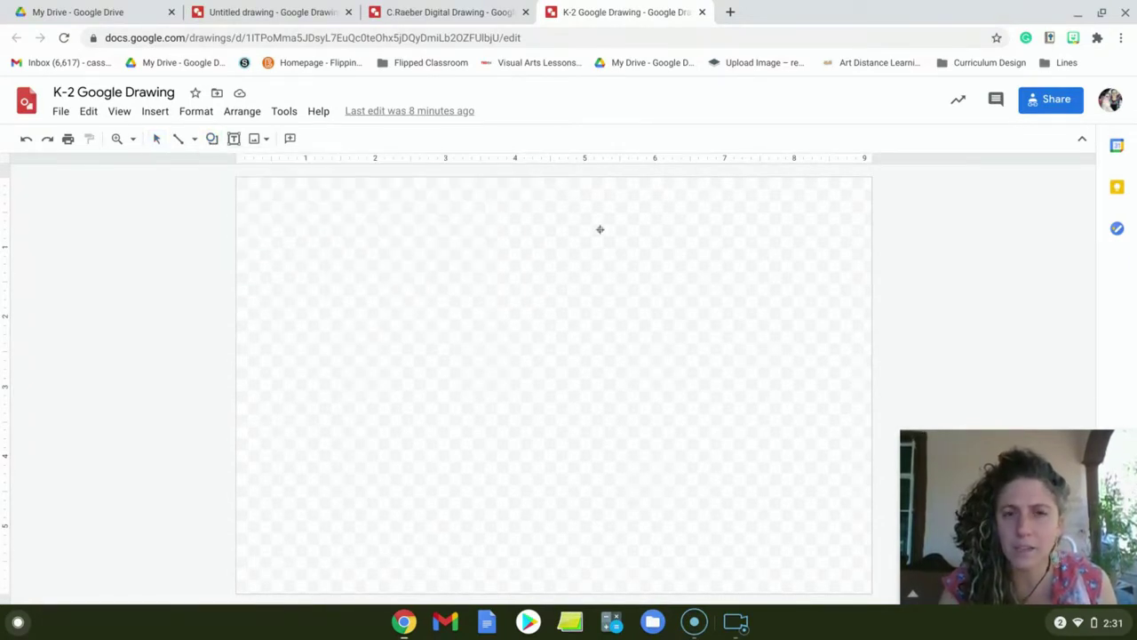
pyautogui.moveTo(604, 232); pyautogui.dragTo(795, 403)
# Step: Draw a large lightning bolt shape on the canvas's left side, leaving it selected
pyautogui.click(154, 111)
pyautogui.moveTo(179, 185)
pyautogui.moveTo(342, 190)
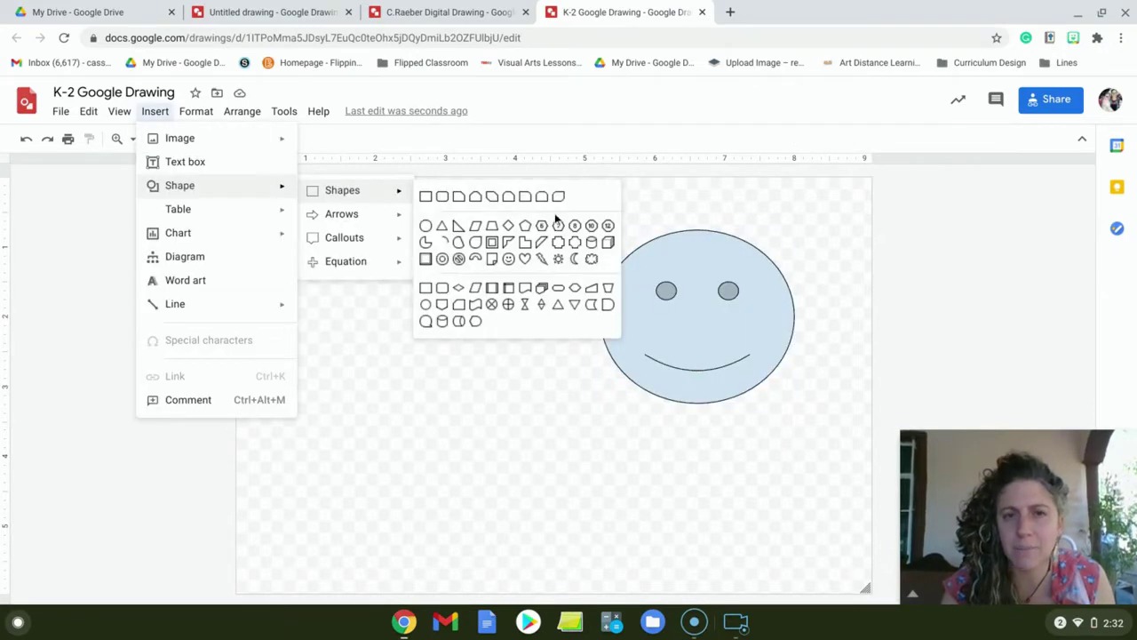
pyautogui.click(542, 259)
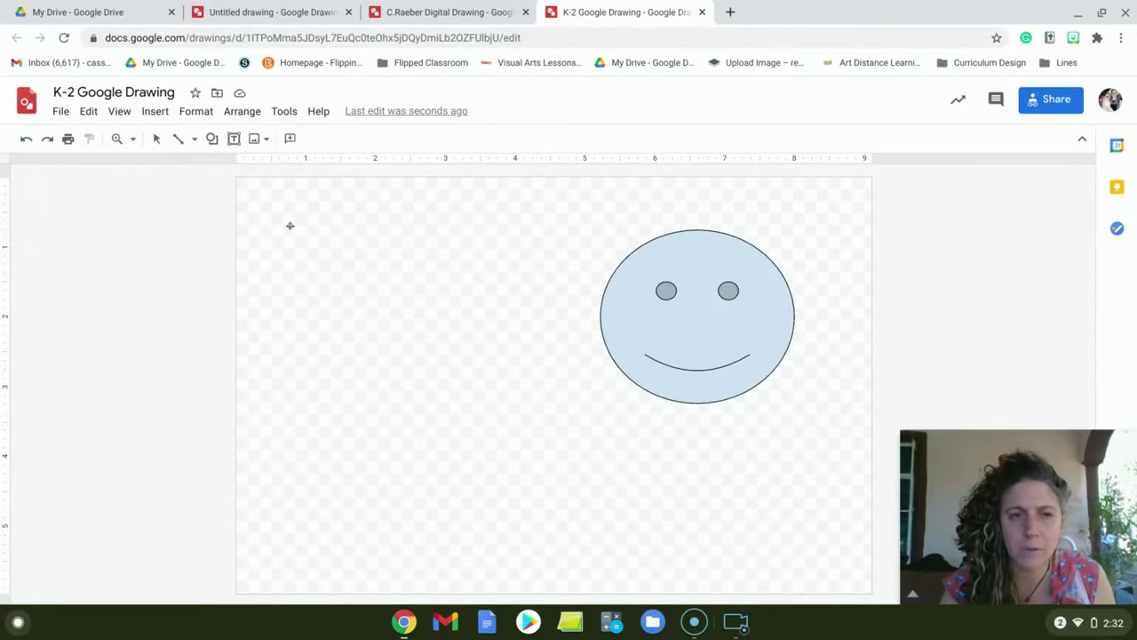
pyautogui.moveTo(299, 234); pyautogui.dragTo(676, 564)
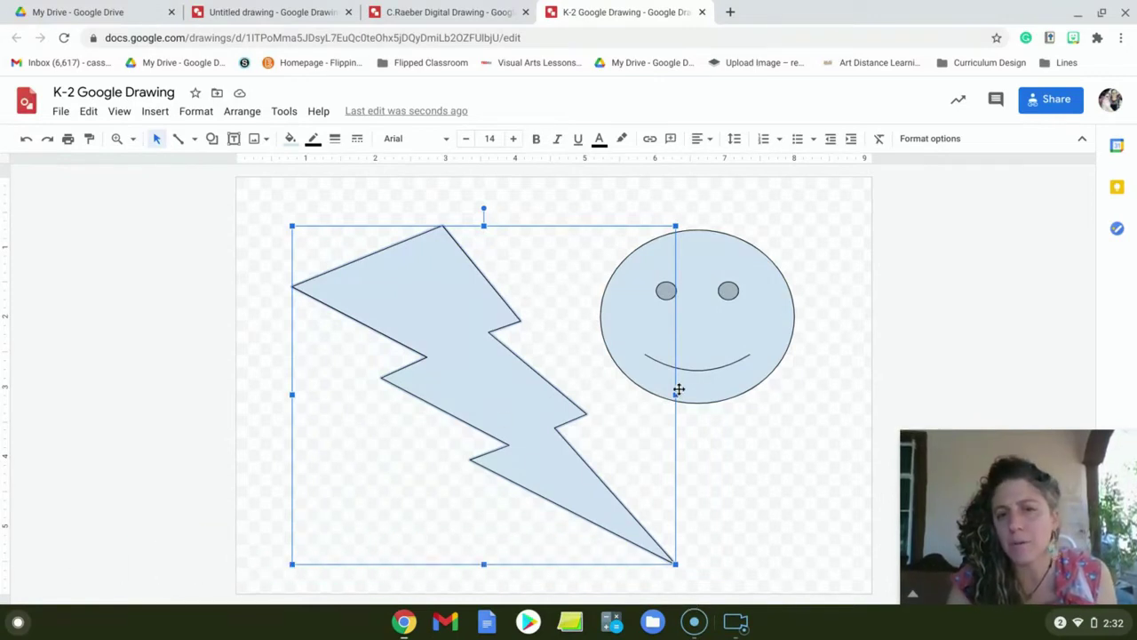
pyautogui.click(700, 279)
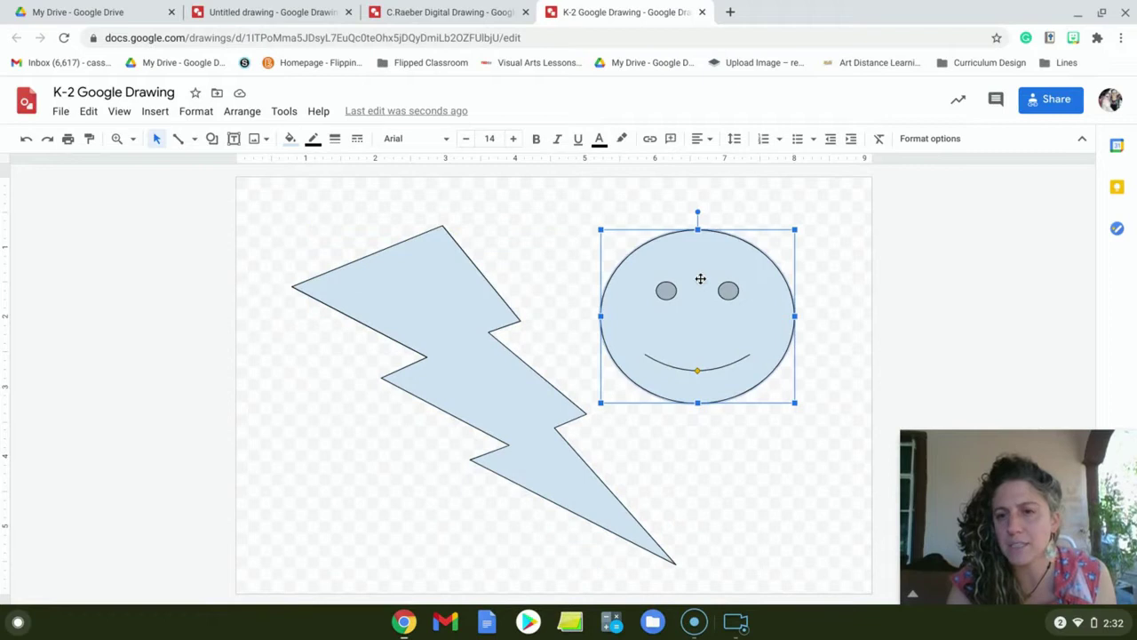
pyautogui.click(397, 280)
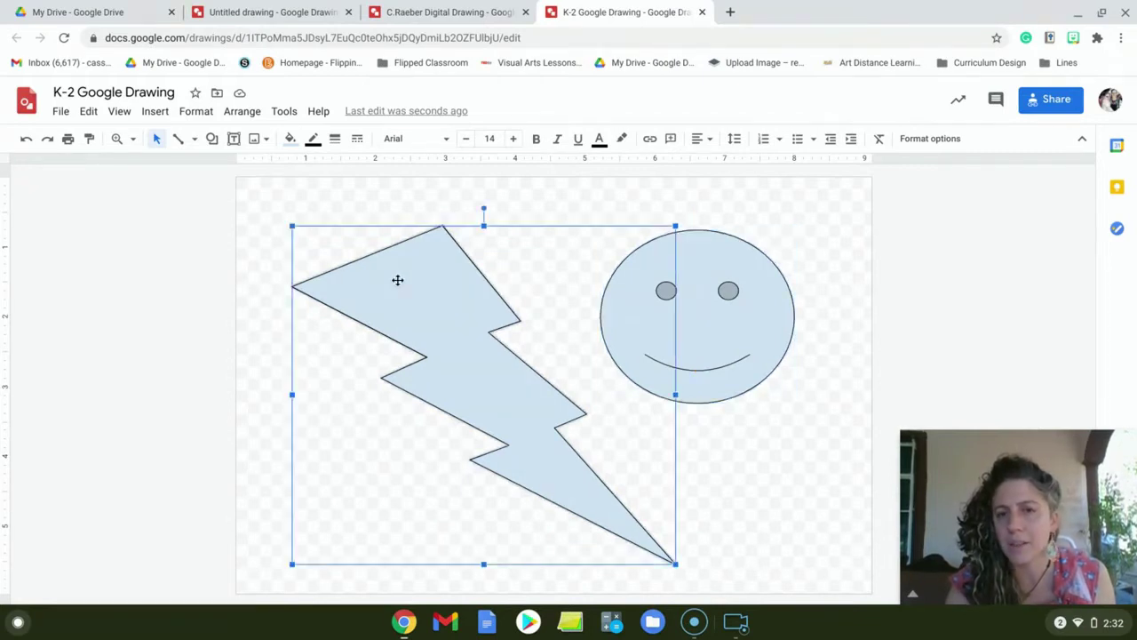
# Step: With Fill color, make the lightning bolt yellow and the smiley face magenta
pyautogui.click(290, 140)
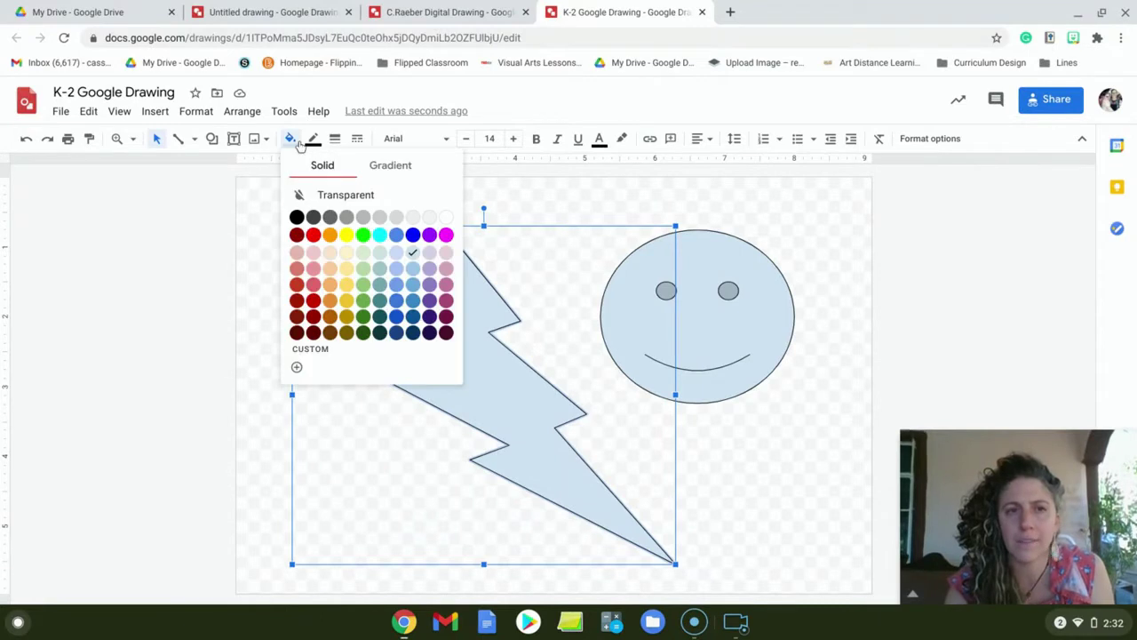
pyautogui.click(347, 234)
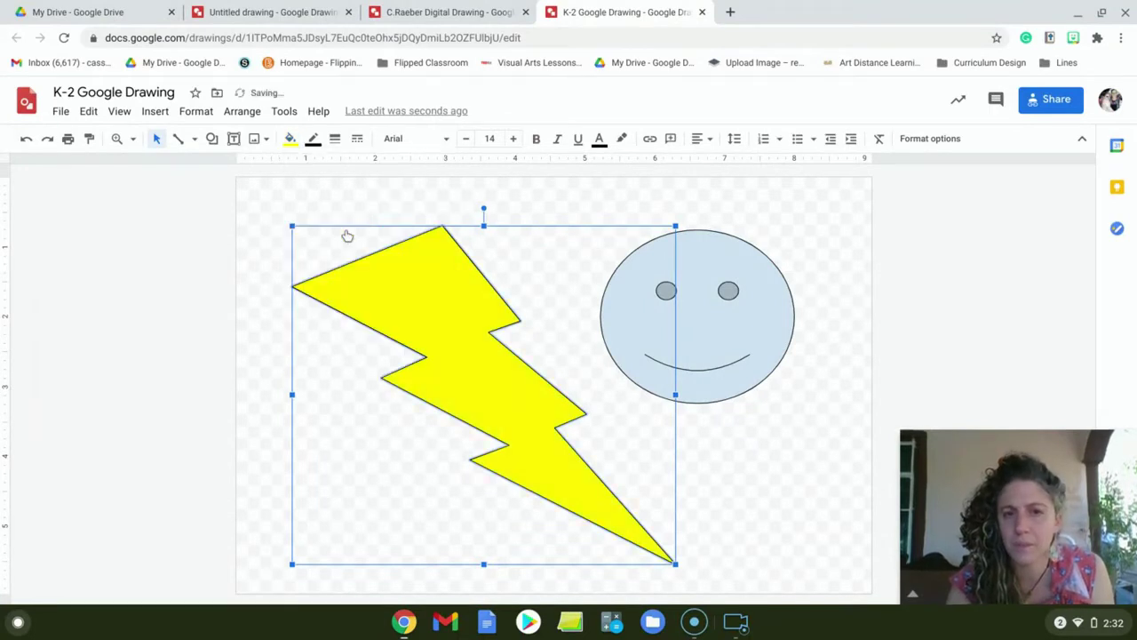
pyautogui.click(752, 273)
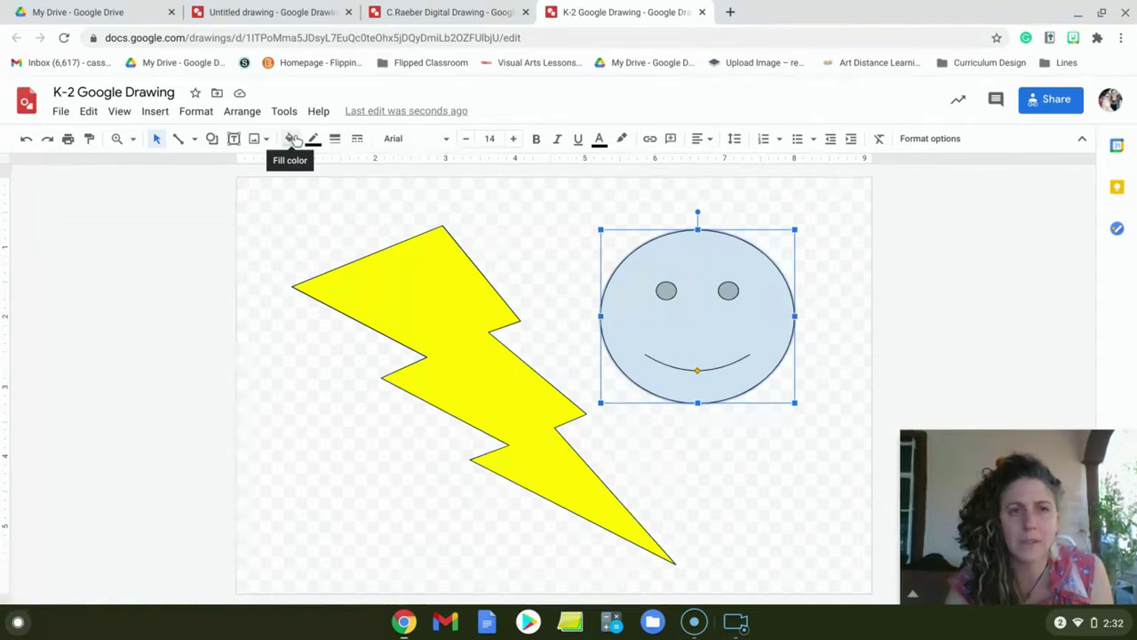
pyautogui.click(291, 140)
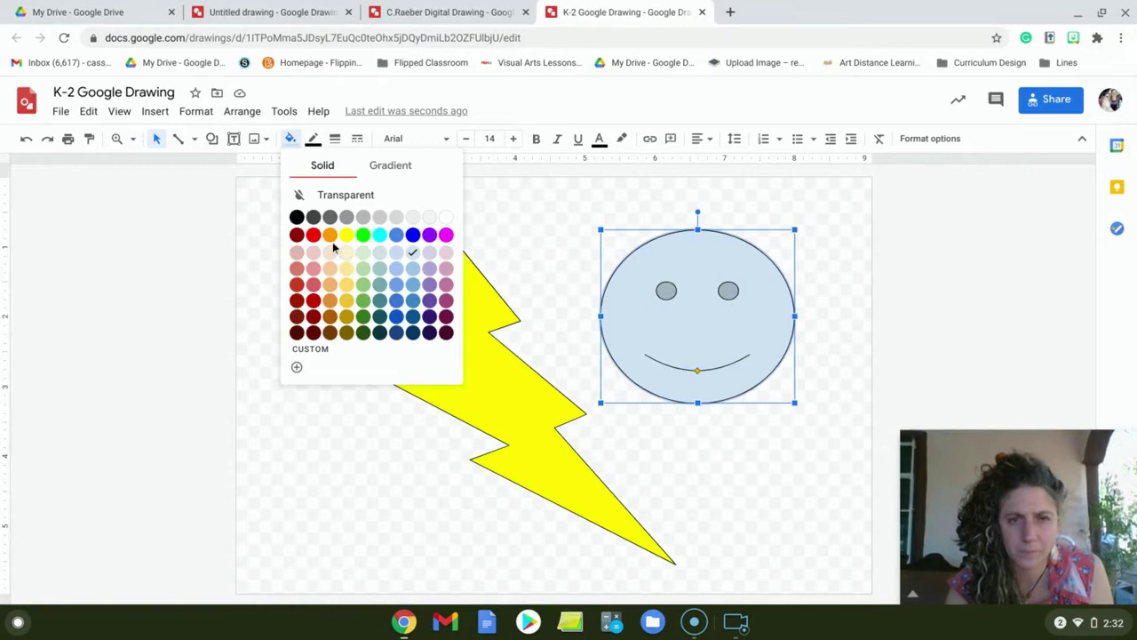
pyautogui.click(446, 234)
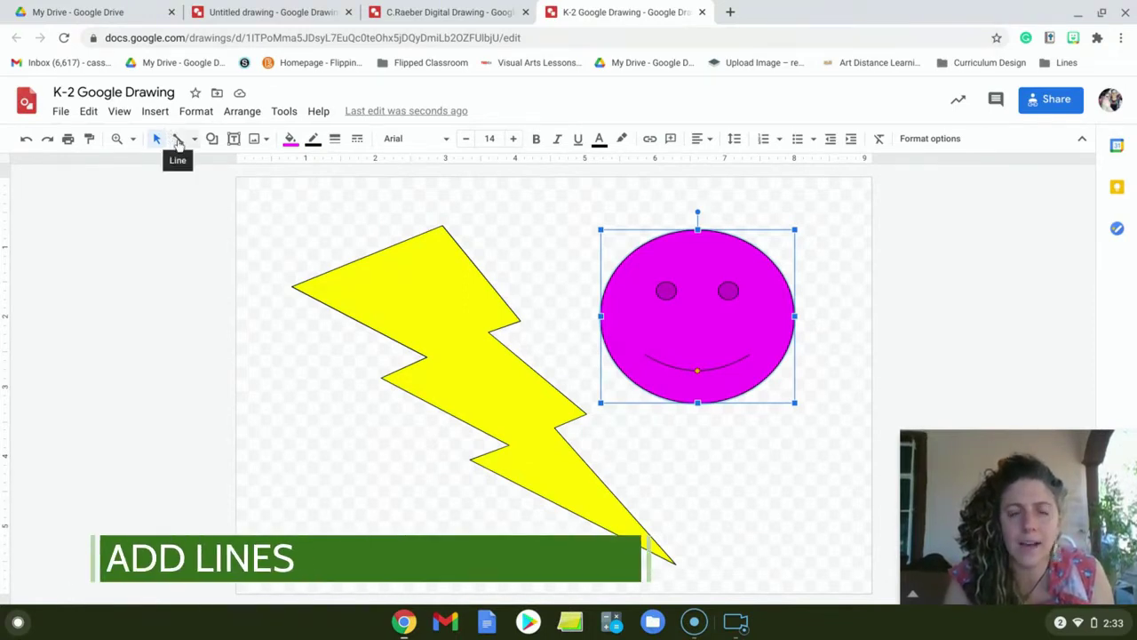
# Step: Draw a closed polyline with five corners below the smiley face, ending at its starting point
pyautogui.click(194, 141)
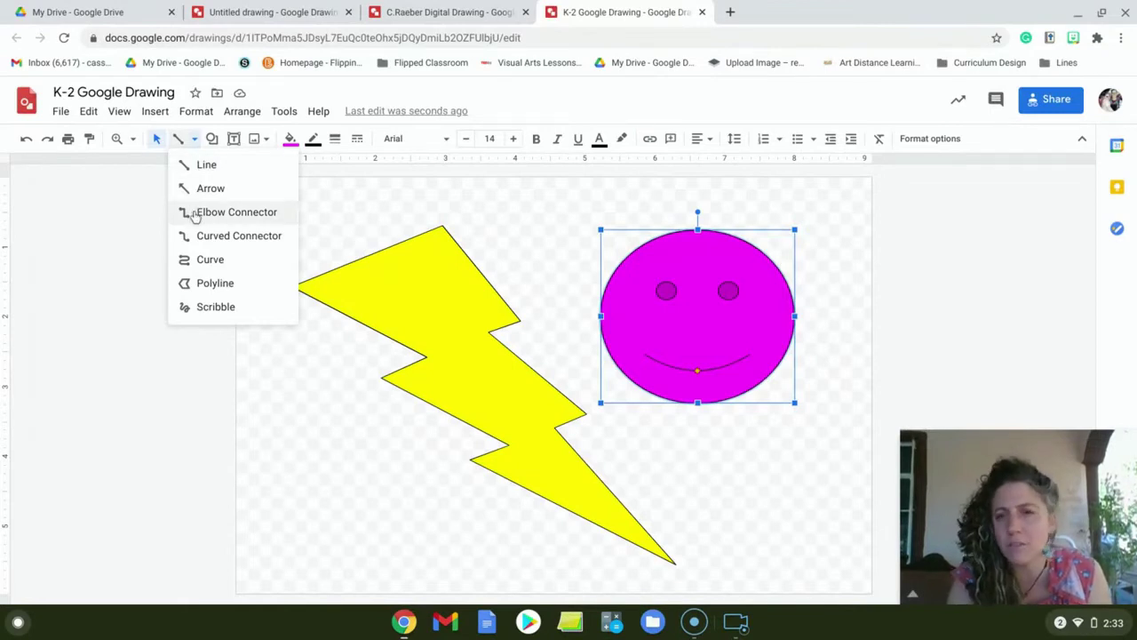
pyautogui.click(206, 283)
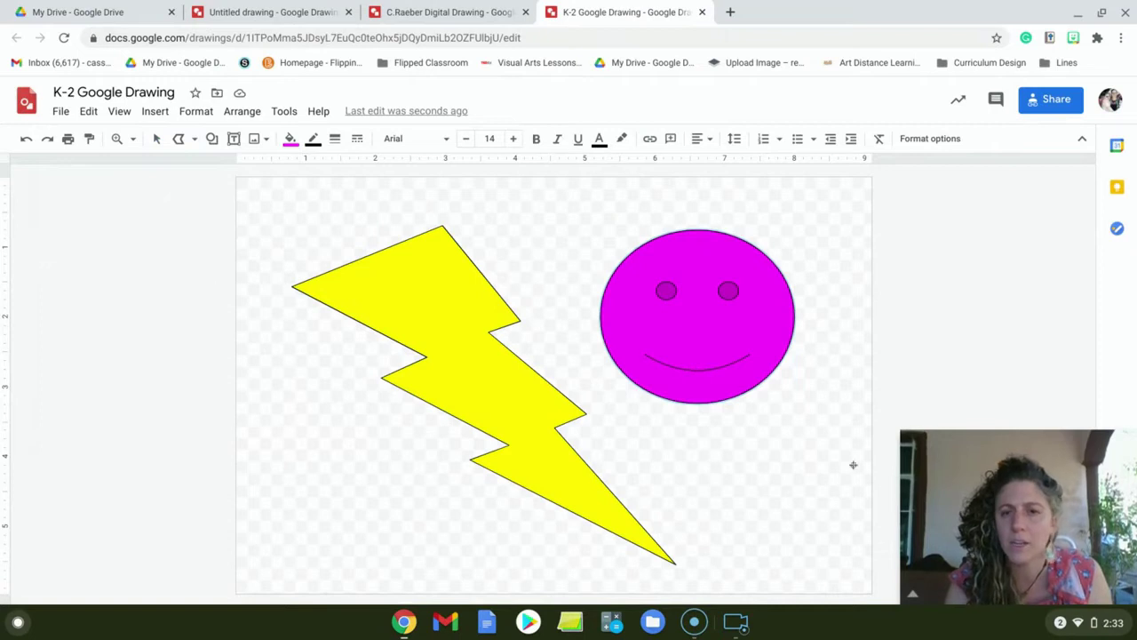
pyautogui.click(789, 439)
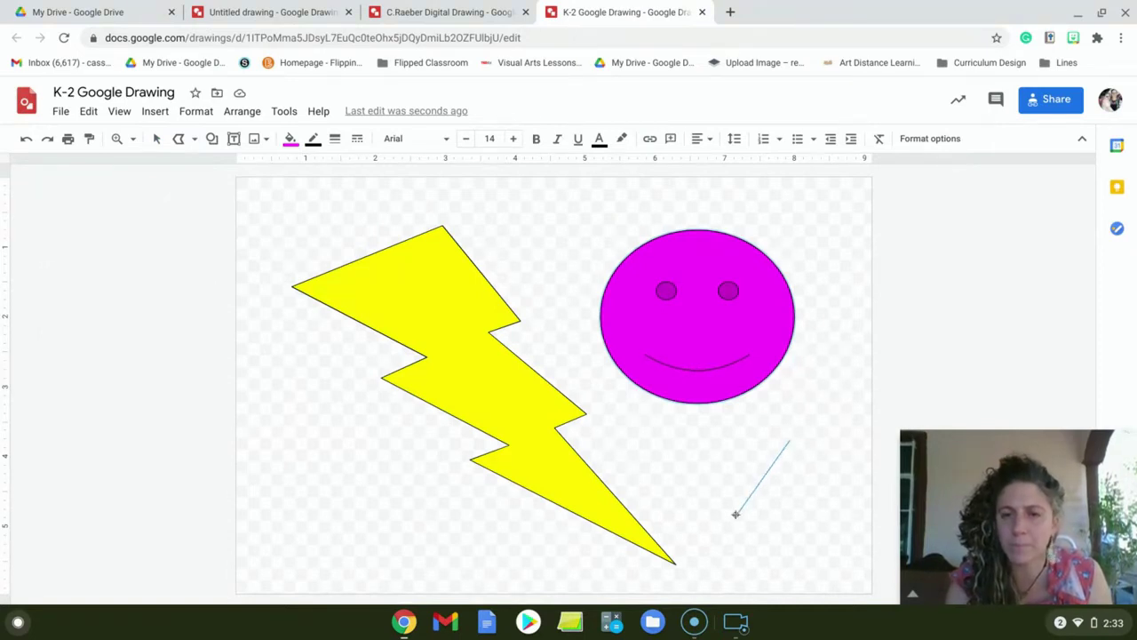
pyautogui.click(736, 513)
pyautogui.click(778, 540)
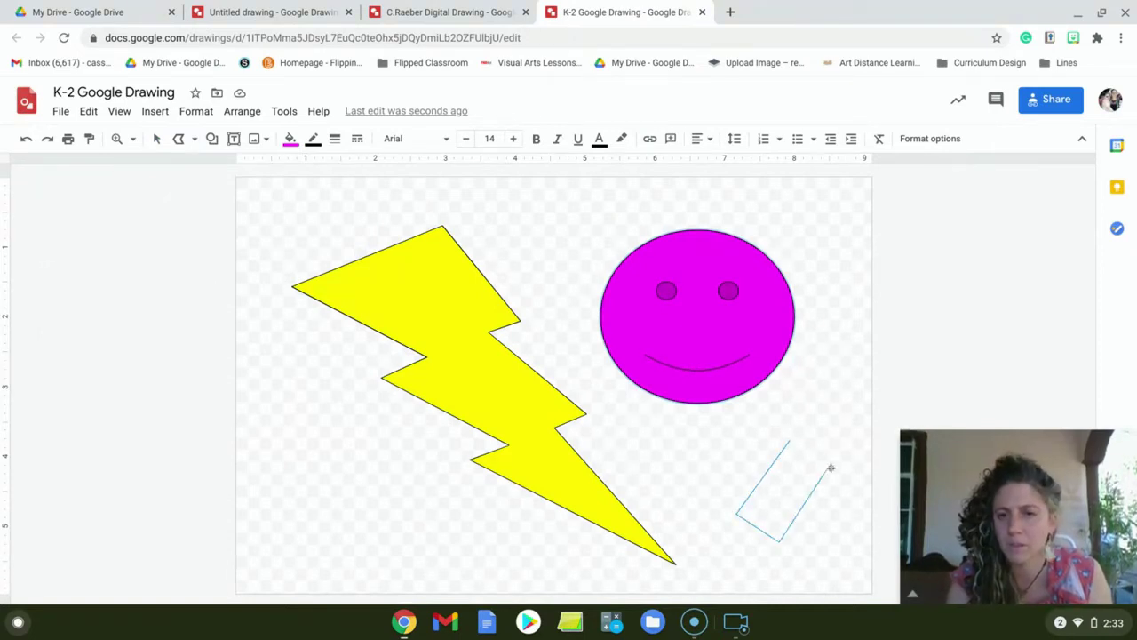
pyautogui.click(838, 524)
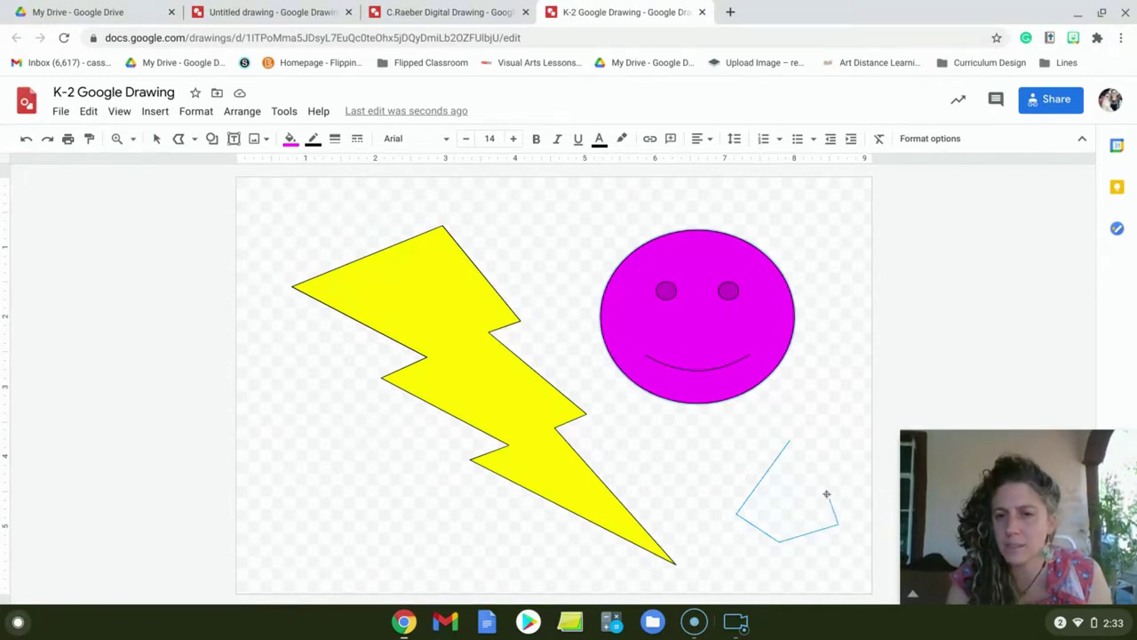
pyautogui.click(823, 488)
pyautogui.click(843, 453)
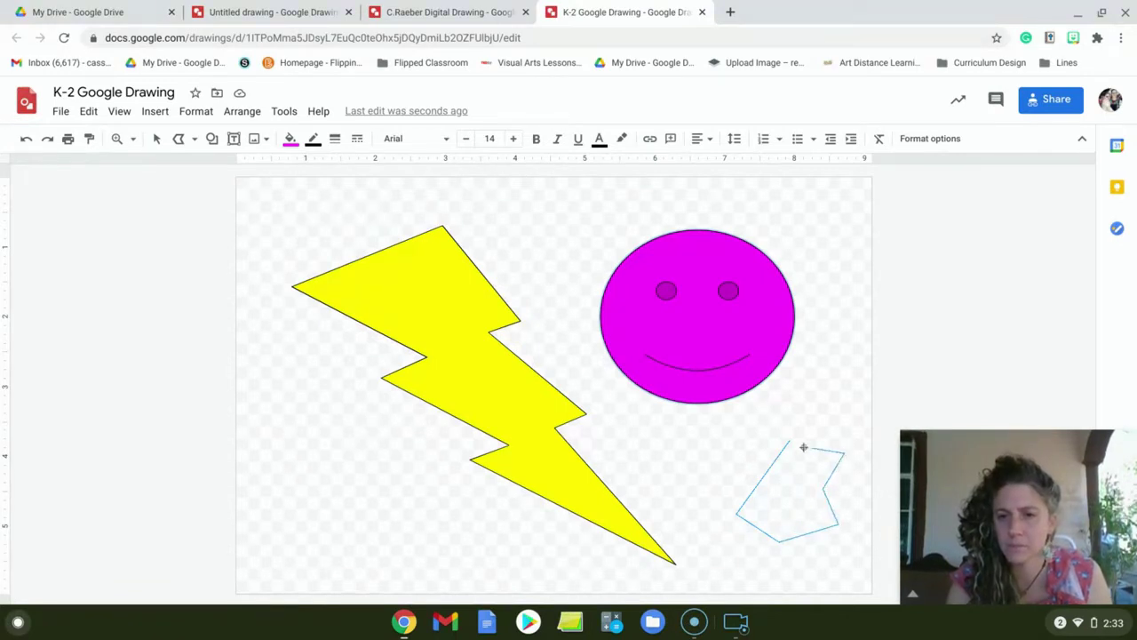
pyautogui.click(789, 441)
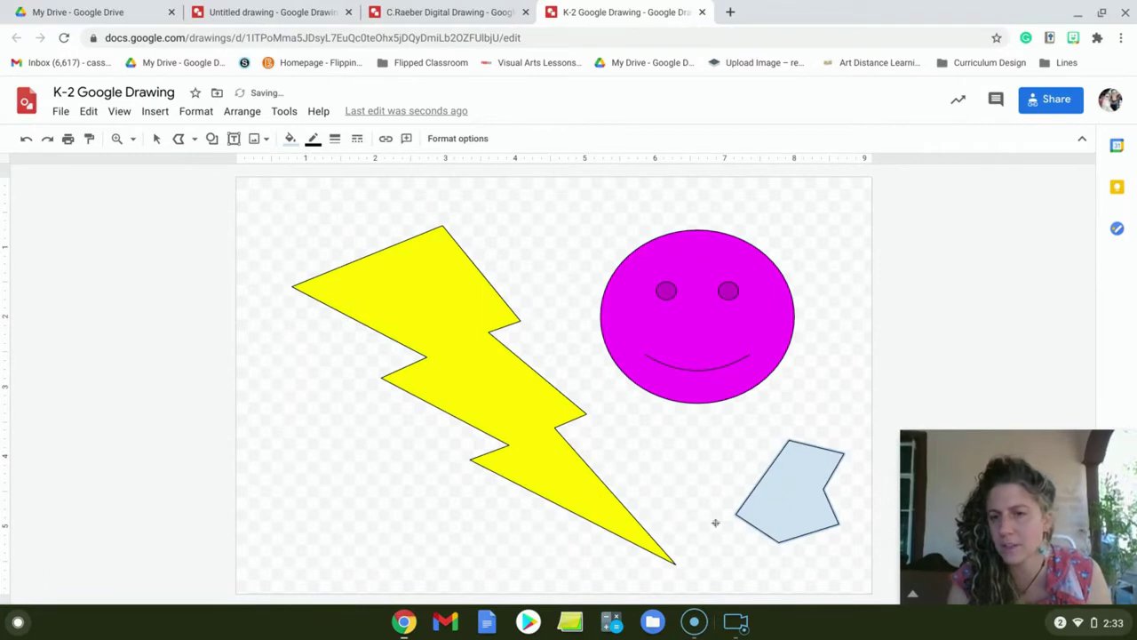
# Step: Draw a closed heart-like curve left of the bolt's lower half, ending at its start point
pyautogui.click(193, 140)
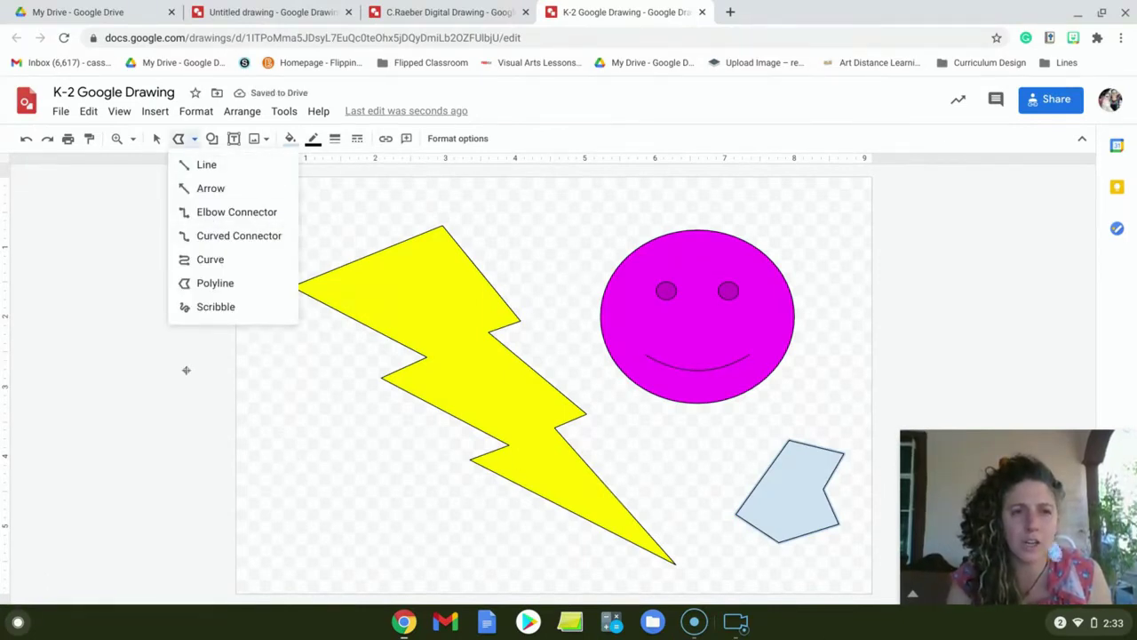
pyautogui.click(203, 259)
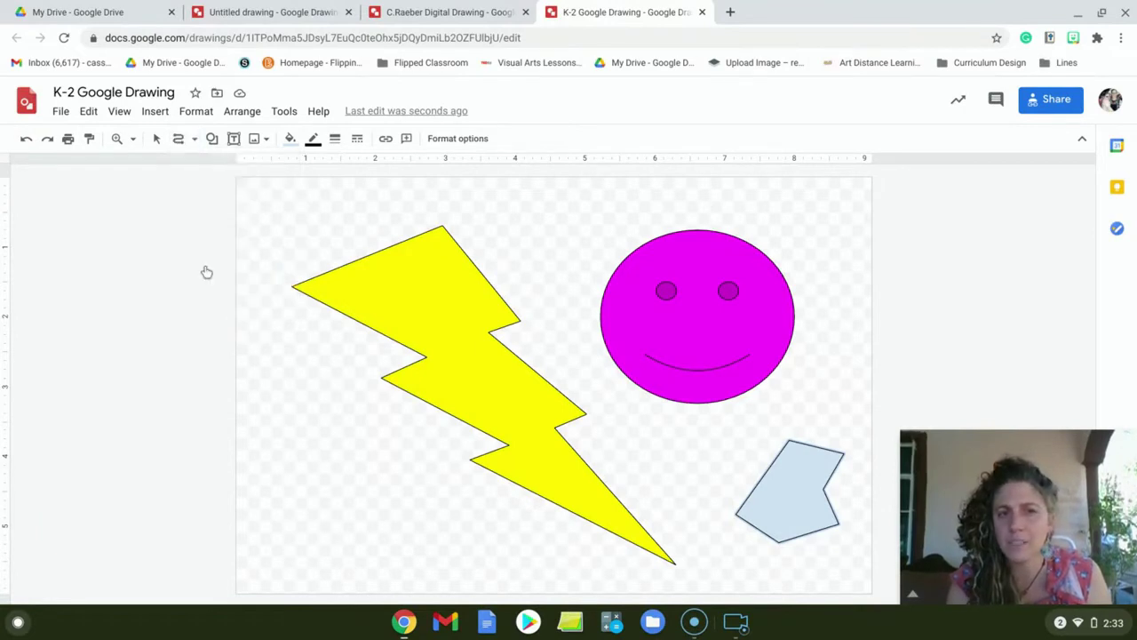
pyautogui.click(330, 408)
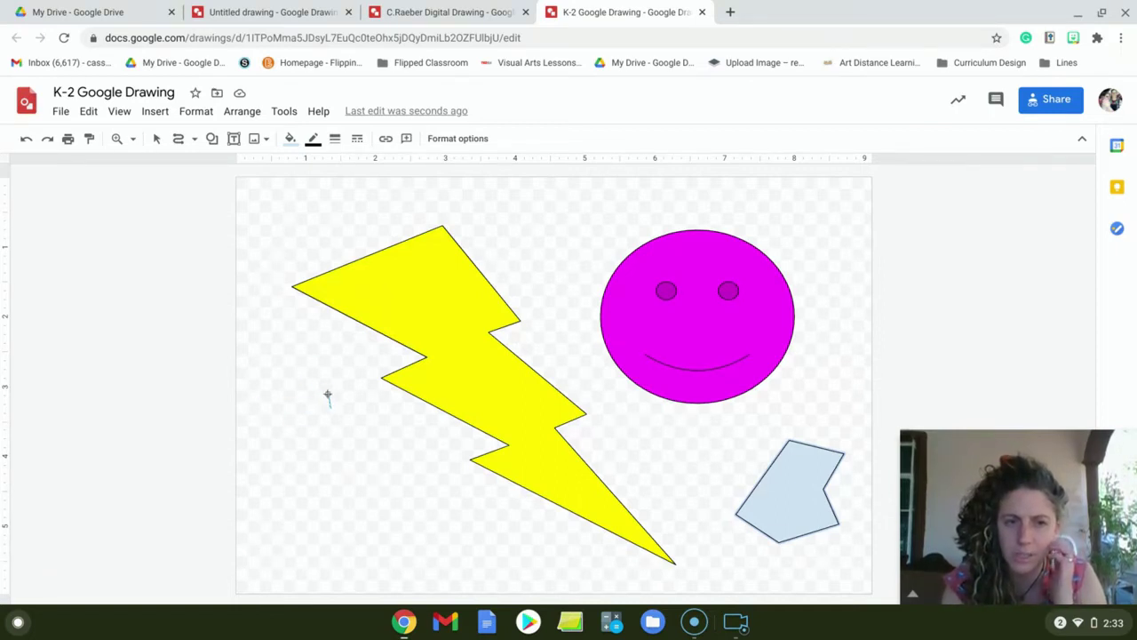
pyautogui.click(327, 393)
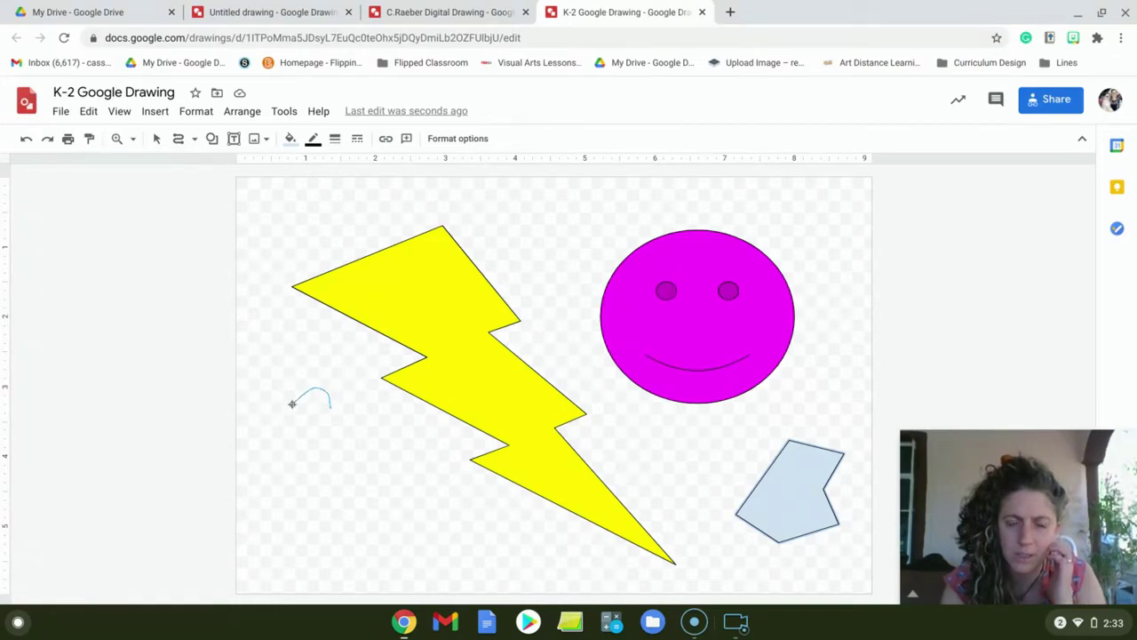
pyautogui.click(298, 406)
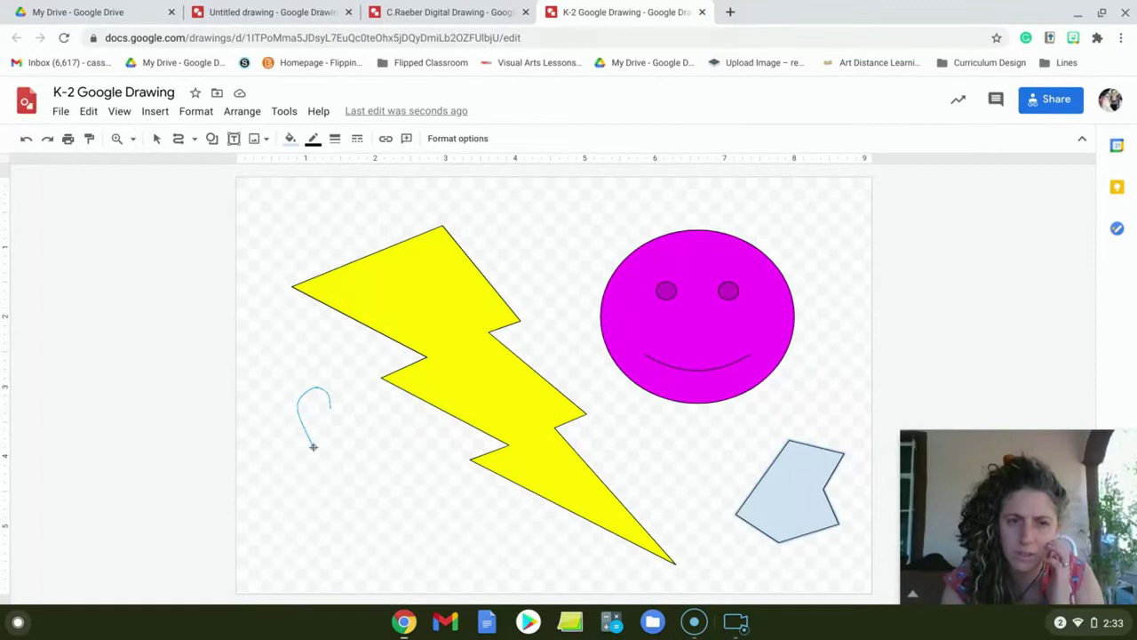
pyautogui.click(312, 447)
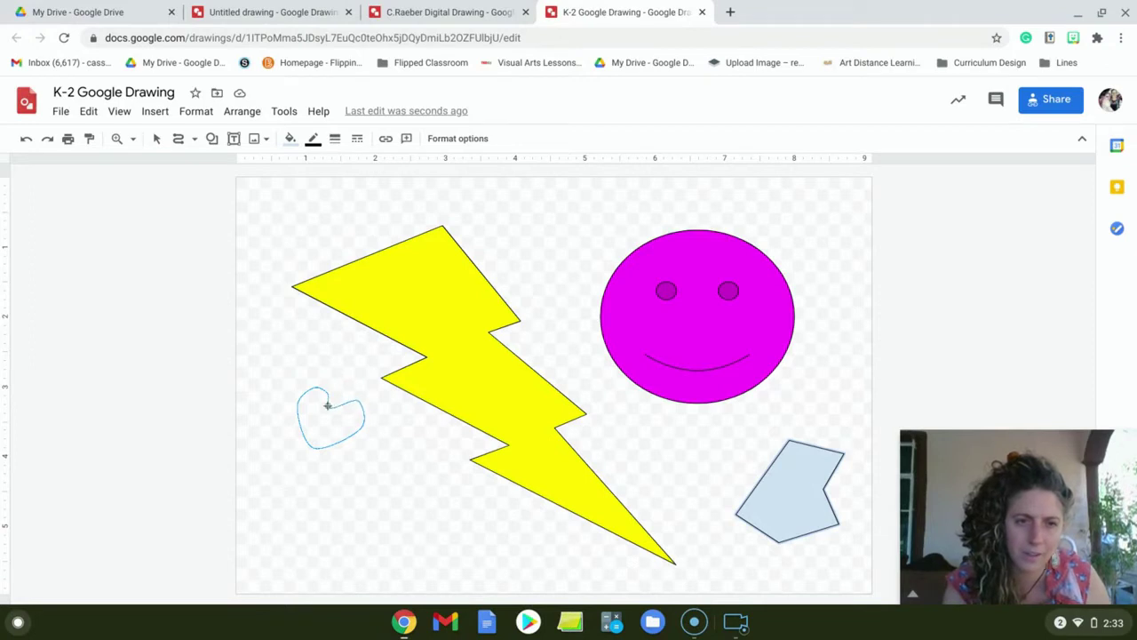
pyautogui.click(328, 406)
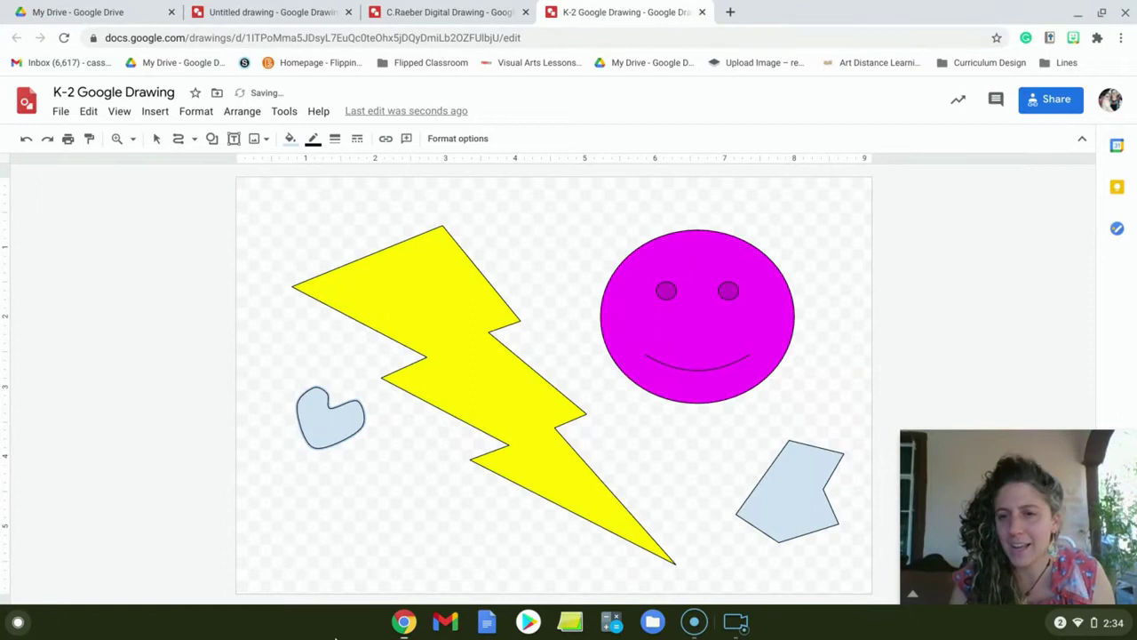
# Step: Draw a freehand scribble from above the lightning bolt across the smiley face
pyautogui.click(192, 142)
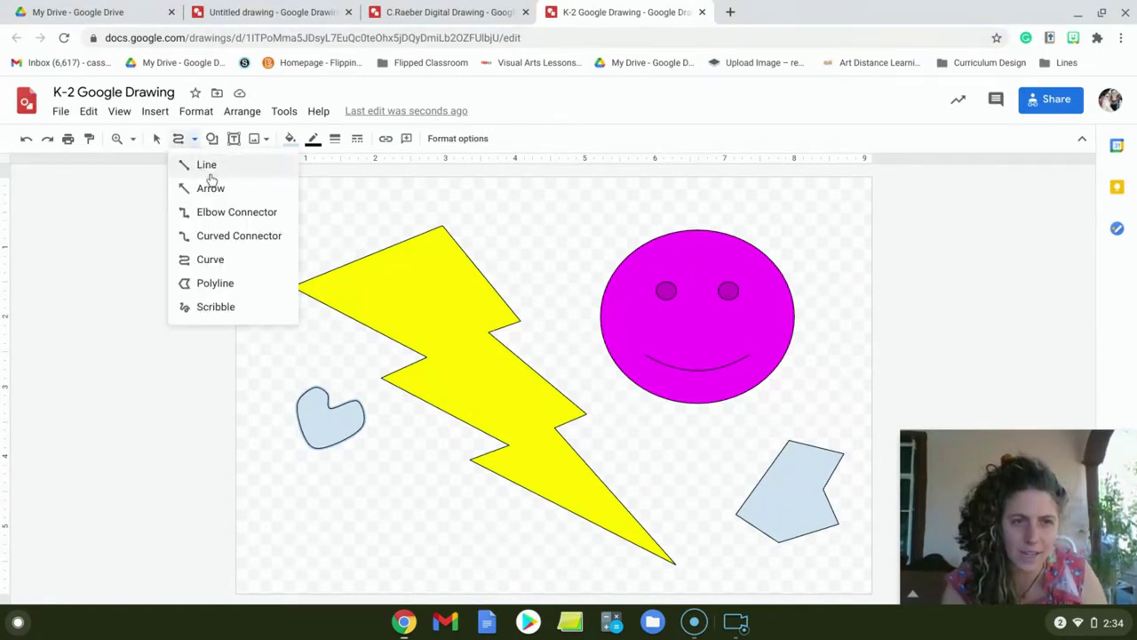
pyautogui.click(208, 308)
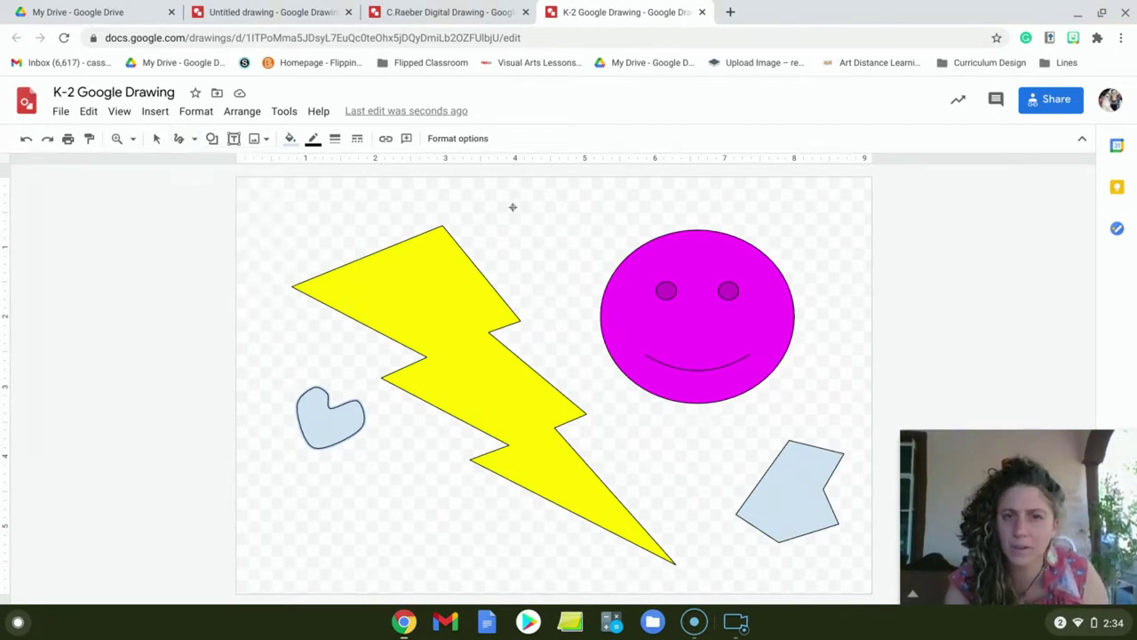
pyautogui.moveTo(506, 203)
pyautogui.mouseDown()
pyautogui.moveTo(521, 240)
pyautogui.moveTo(543, 213)
pyautogui.moveTo(561, 217)
pyautogui.moveTo(572, 238)
pyautogui.moveTo(560, 255)
pyautogui.moveTo(524, 204)
pyautogui.moveTo(591, 193)
pyautogui.moveTo(608, 229)
pyautogui.moveTo(666, 203)
pyautogui.moveTo(660, 196)
pyautogui.moveTo(640, 233)
pyautogui.moveTo(715, 218)
pyautogui.moveTo(714, 246)
pyautogui.moveTo(789, 181)
pyautogui.moveTo(759, 295)
pyautogui.mouseUp()
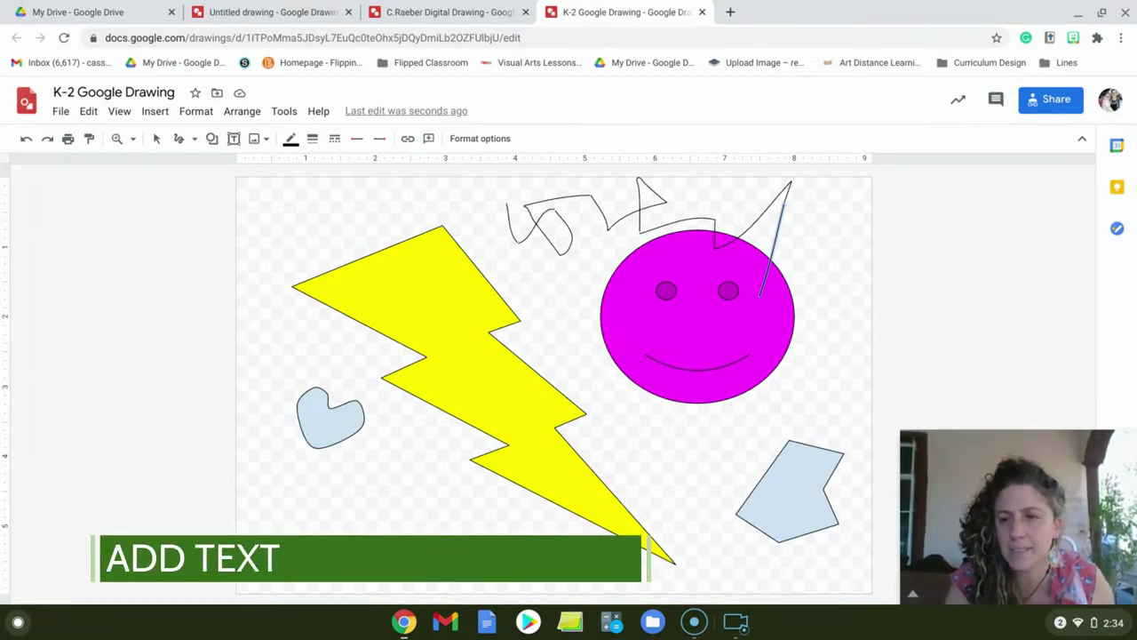
# Step: Draw a text box near the page bottom and type 'There are no mistakes in art!'
pyautogui.click(155, 112)
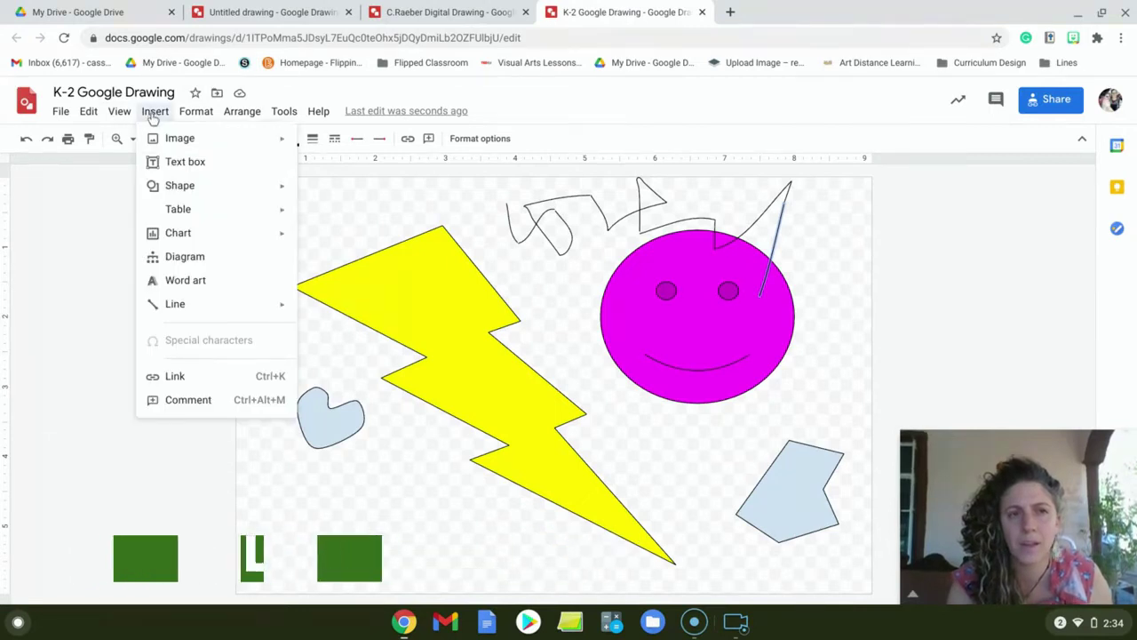
pyautogui.click(183, 163)
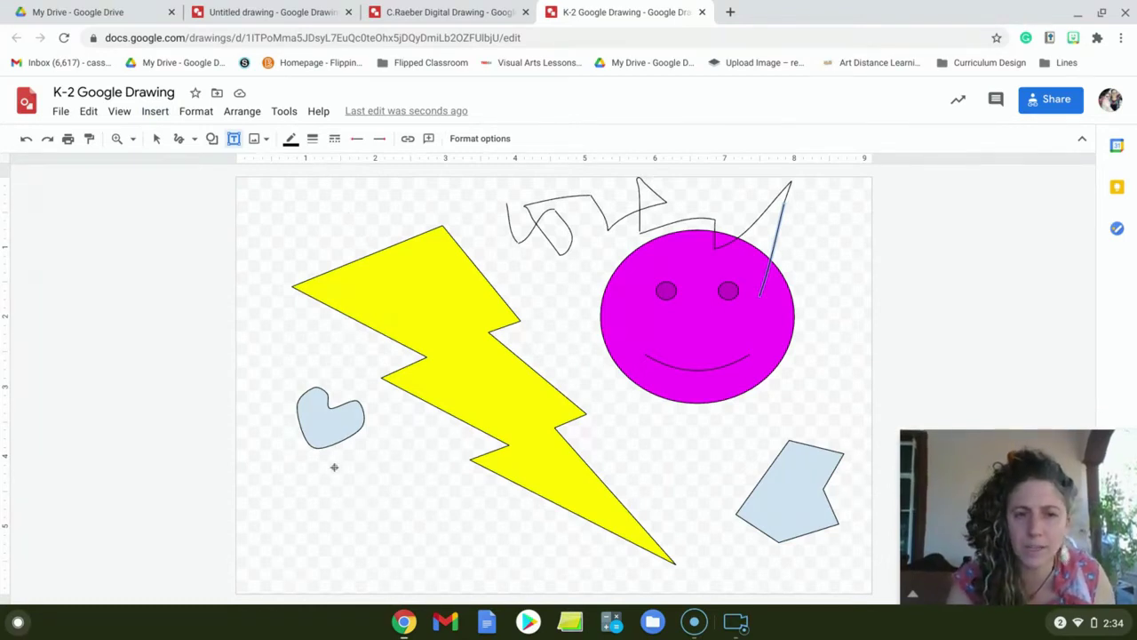
pyautogui.moveTo(335, 466); pyautogui.dragTo(727, 560)
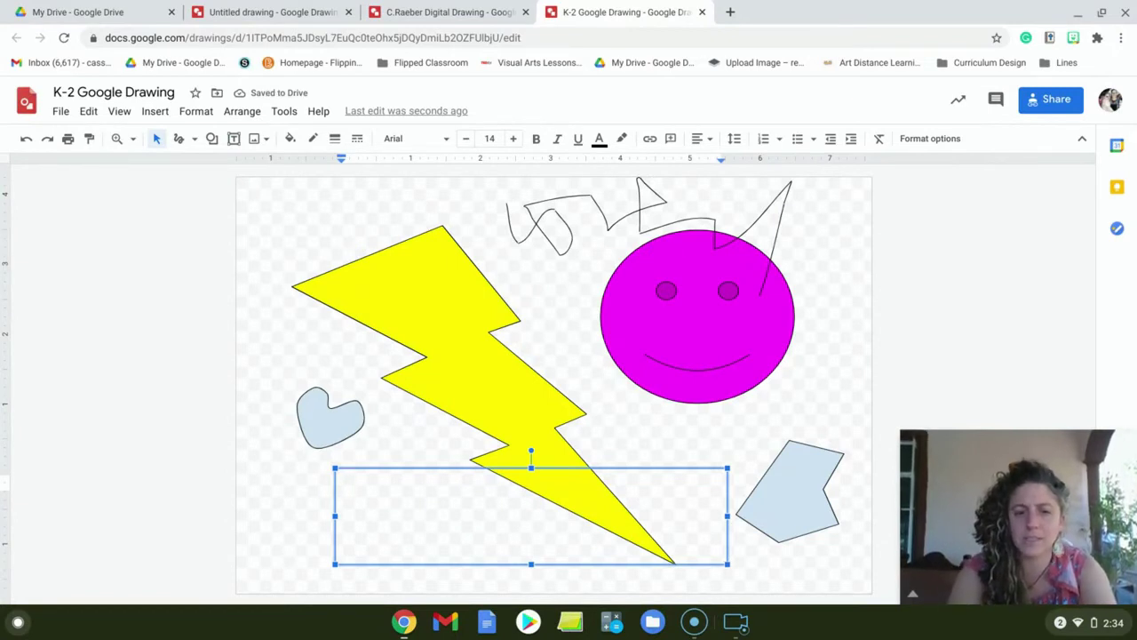
pyautogui.write('There a')
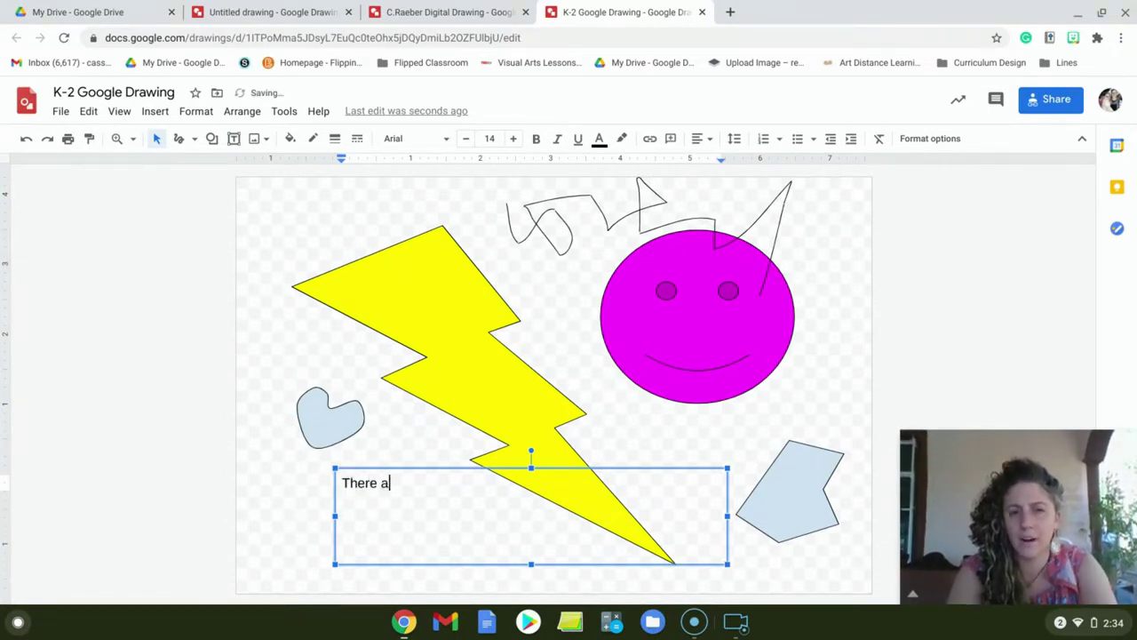
pyautogui.write('re no mist')
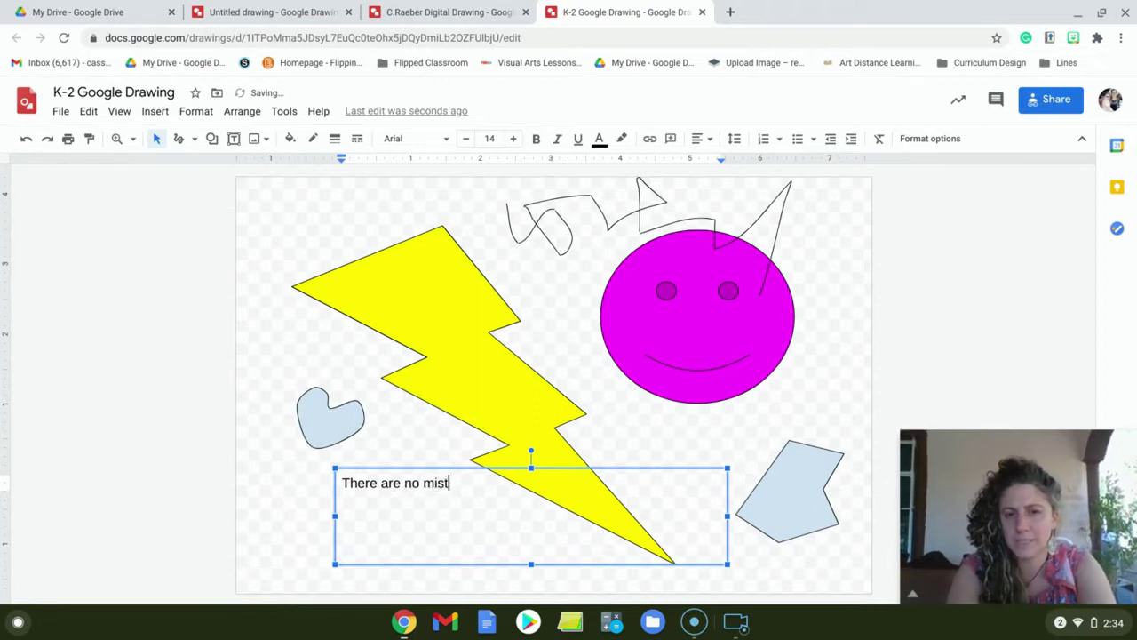
pyautogui.write('akes i')
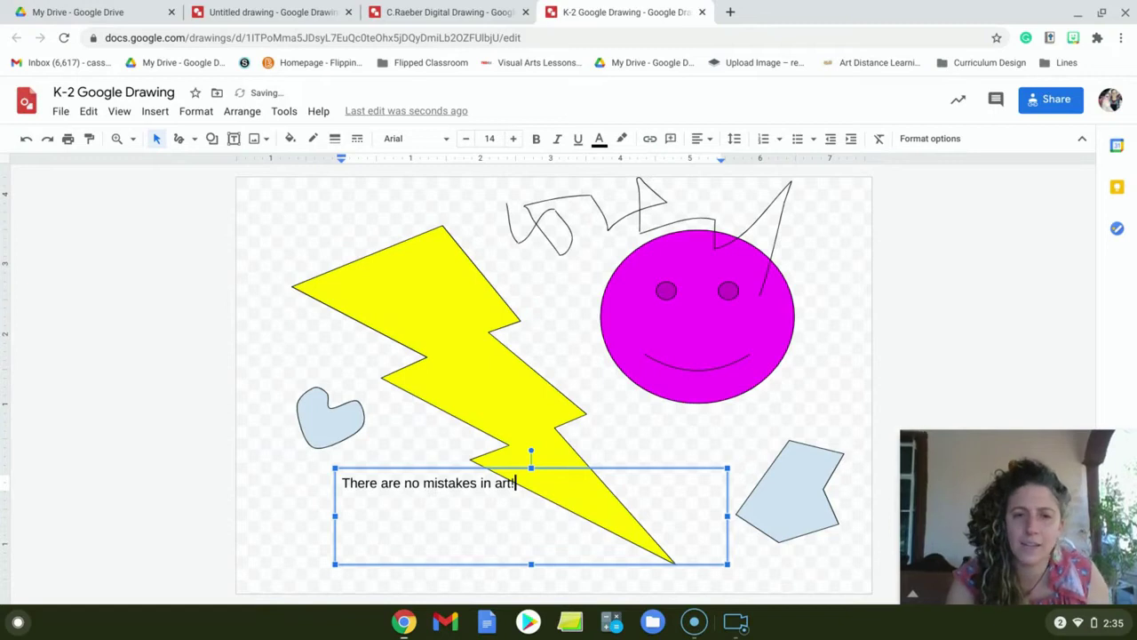
pyautogui.write('n art!')
# Step: Select the quote and set its font size to 30
pyautogui.moveTo(515, 483); pyautogui.dragTo(340, 468)
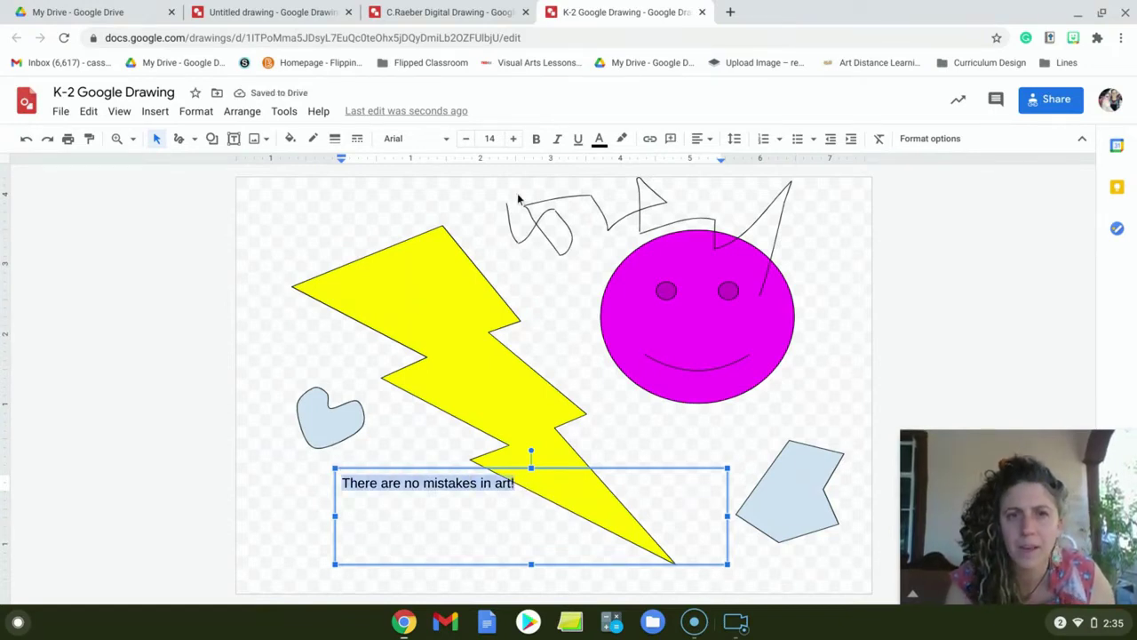
pyautogui.click(514, 139)
pyautogui.click(514, 139)
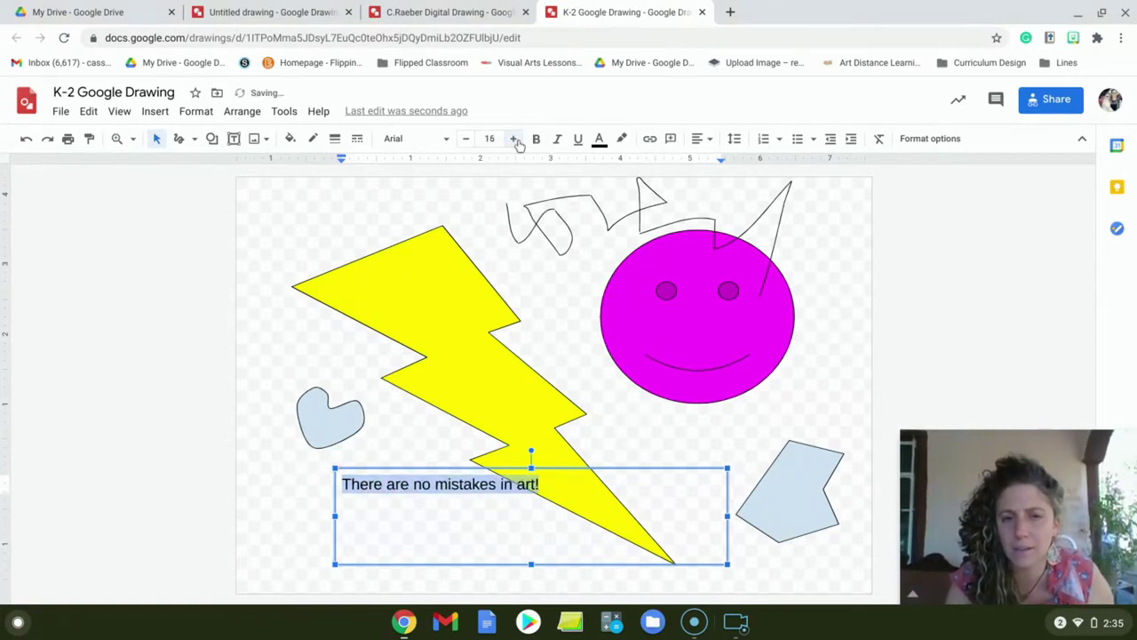
pyautogui.click(515, 139)
pyautogui.click(514, 140)
pyautogui.click(515, 140)
pyautogui.click(515, 139)
pyautogui.click(515, 139)
pyautogui.click(514, 139)
pyautogui.click(514, 140)
pyautogui.click(514, 139)
pyautogui.click(514, 139)
pyautogui.click(514, 140)
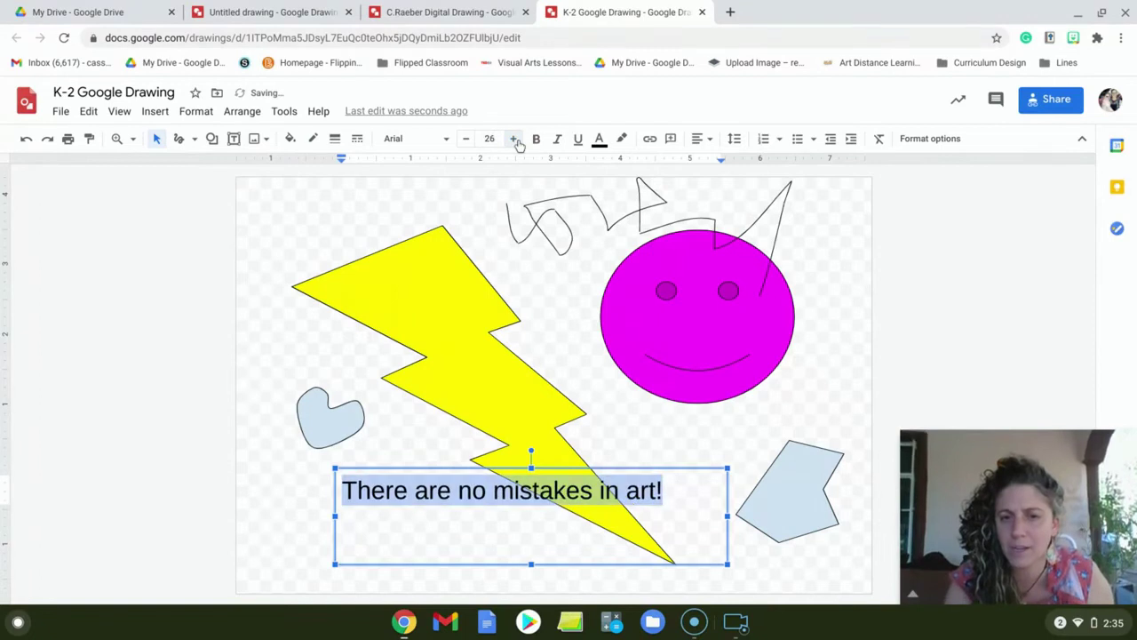
pyautogui.click(514, 140)
pyautogui.click(514, 139)
pyautogui.click(514, 140)
pyautogui.click(514, 140)
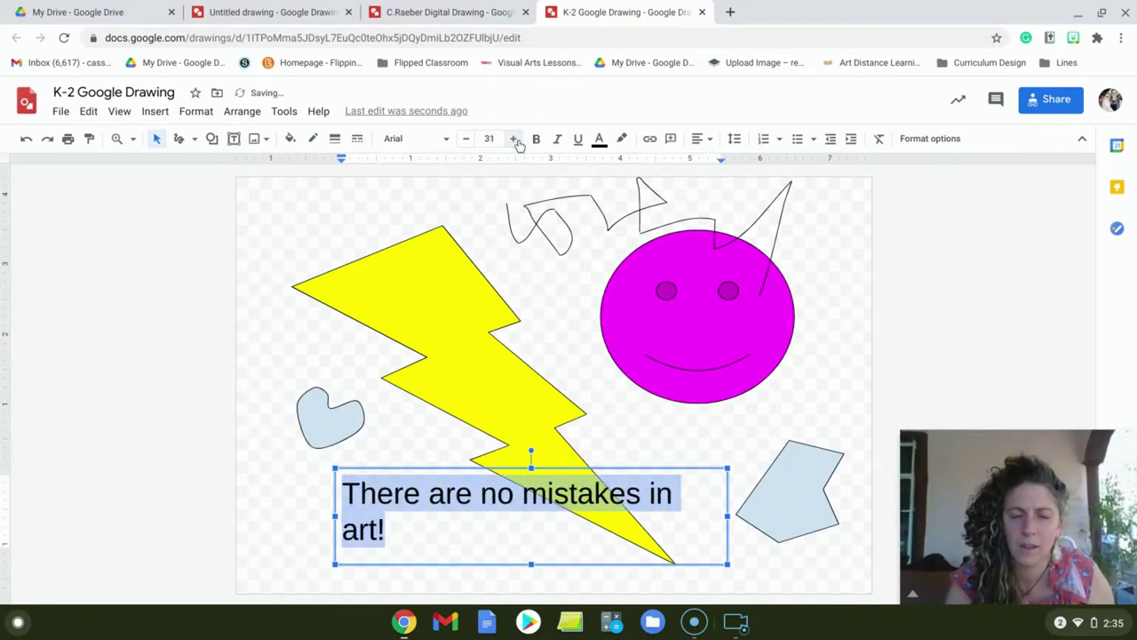
pyautogui.click(514, 139)
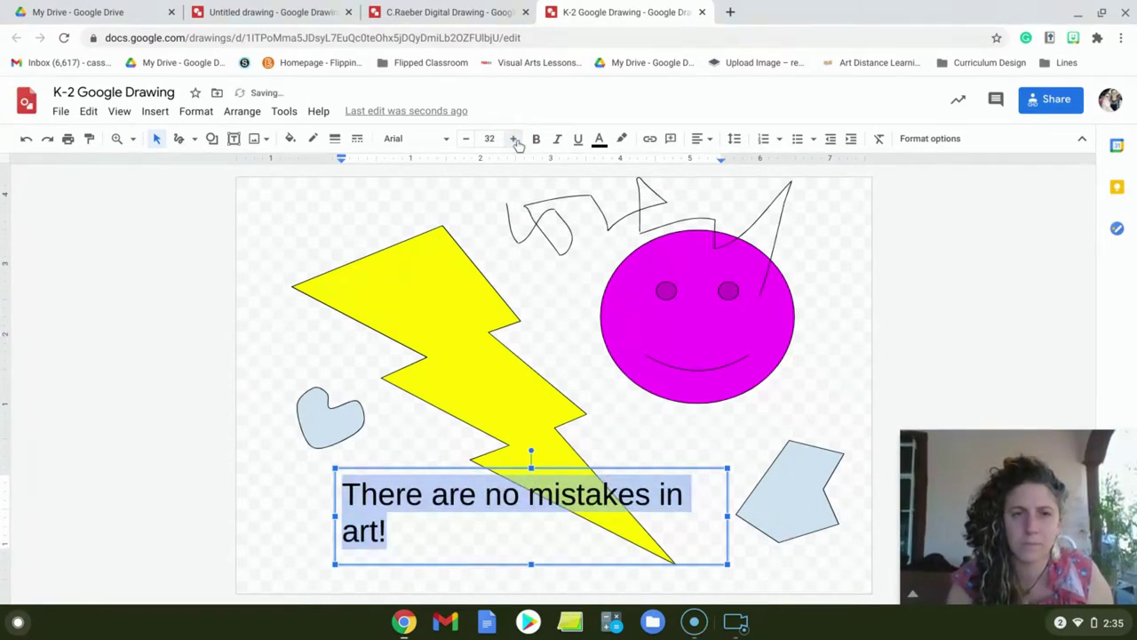
pyautogui.click(463, 142)
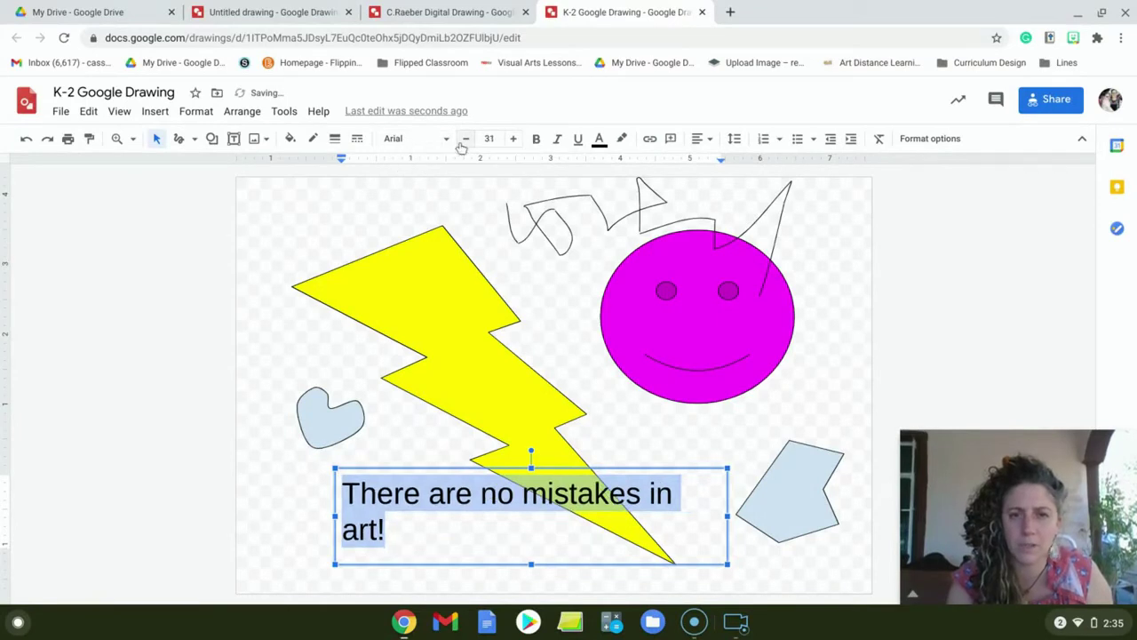
pyautogui.click(463, 142)
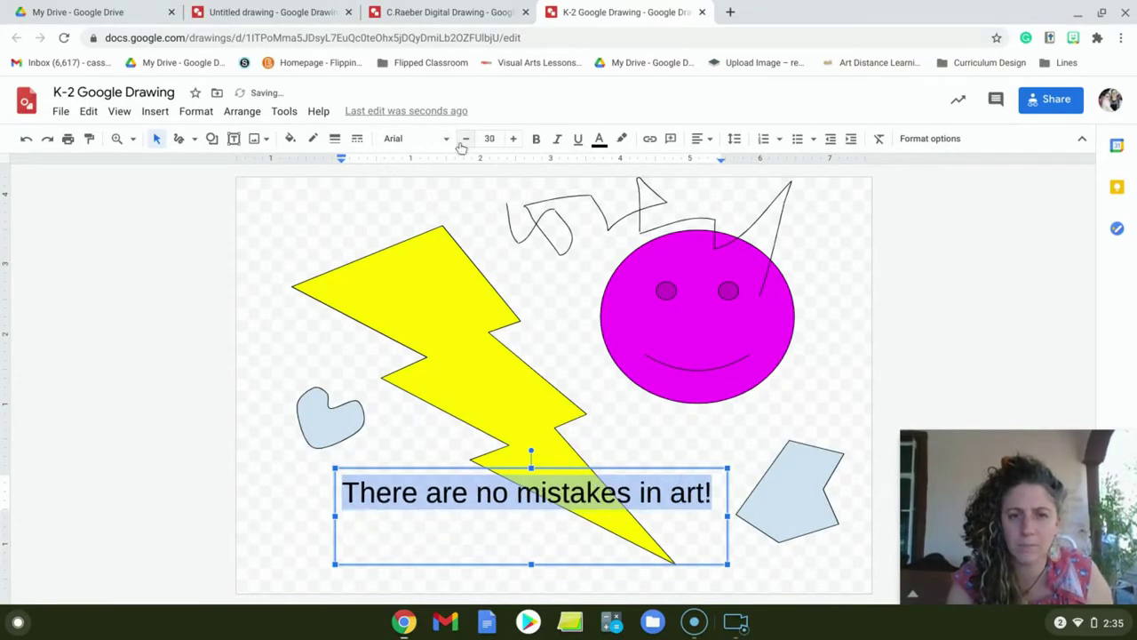
# Step: Make the quote bold, italic and underlined
pyautogui.click(538, 141)
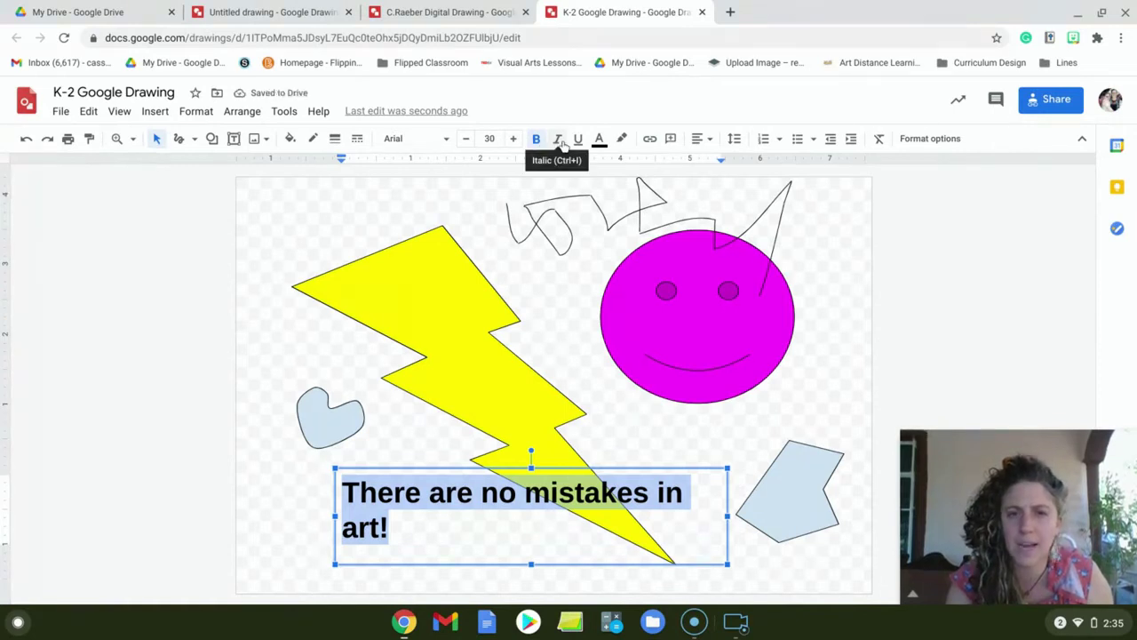
pyautogui.click(559, 140)
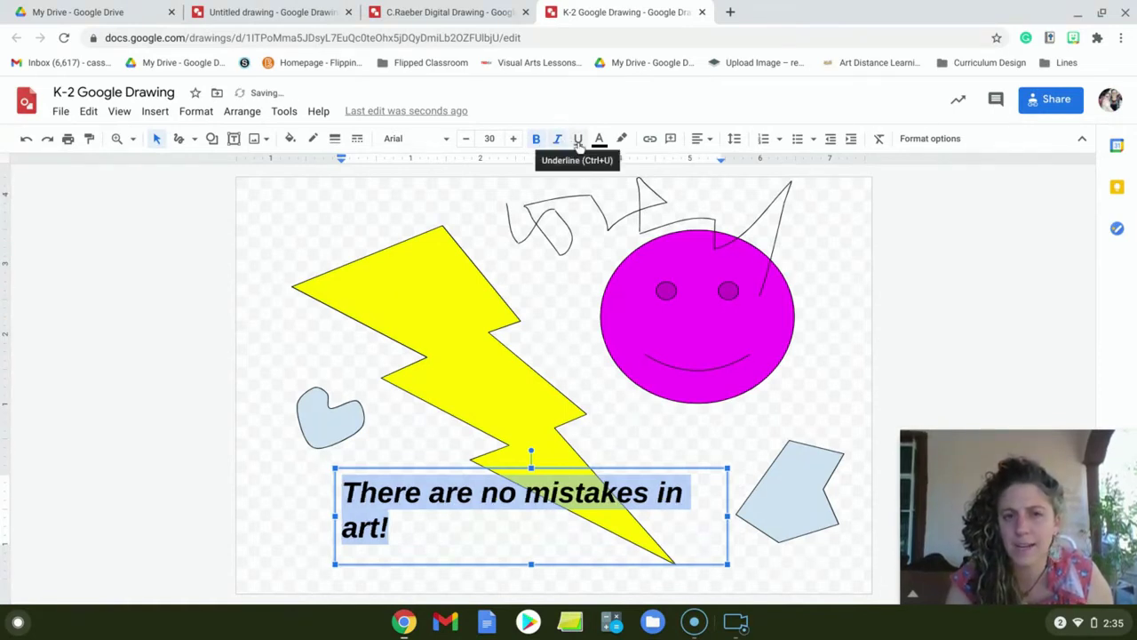
pyautogui.click(578, 140)
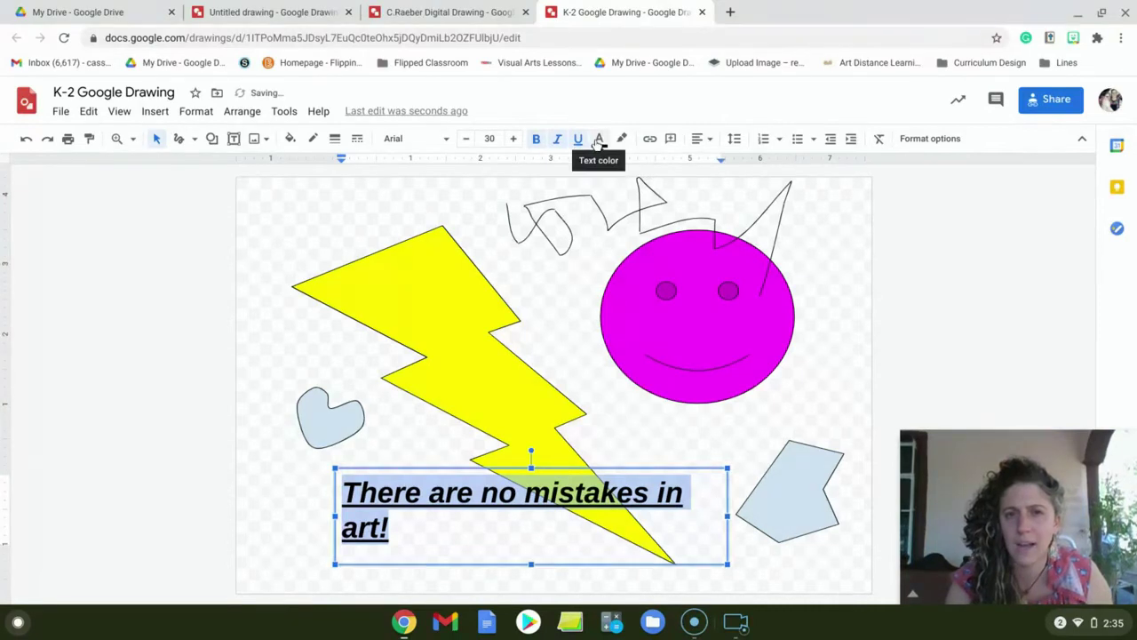
pyautogui.click(600, 140)
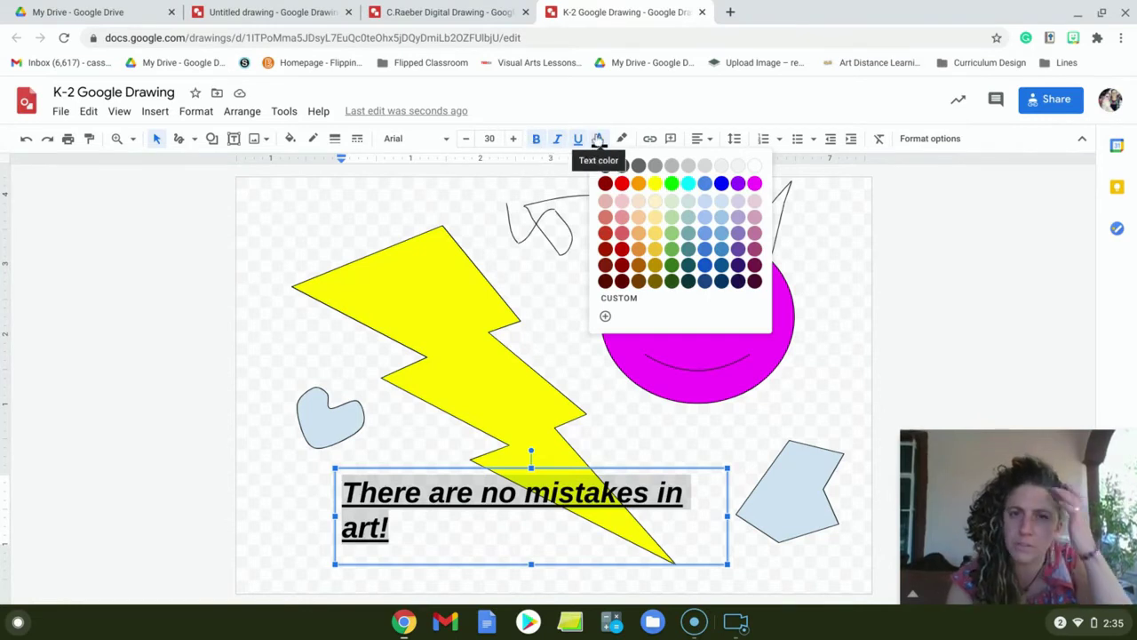
# Step: Color the quote text blue and give it an orange highlight
pyautogui.click(721, 184)
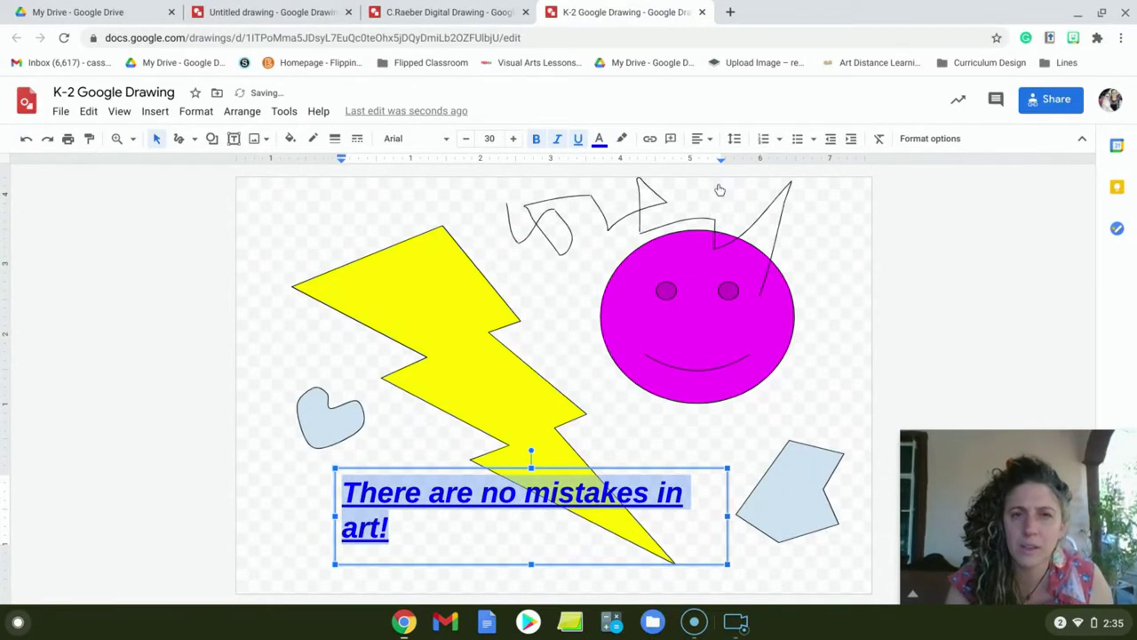
pyautogui.click(622, 142)
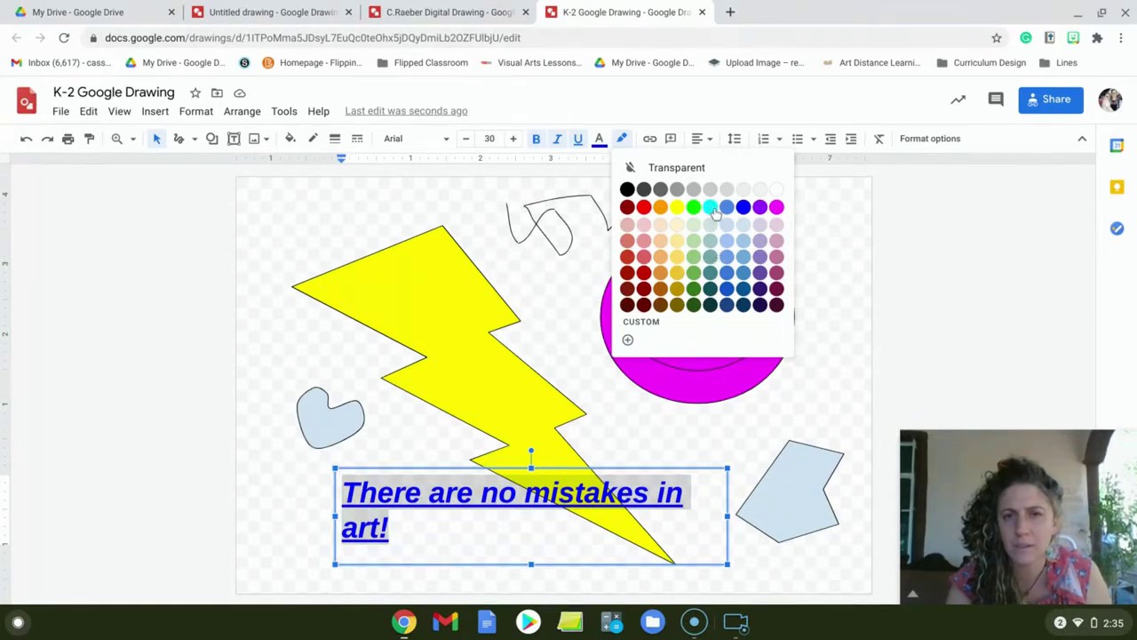
pyautogui.click(660, 208)
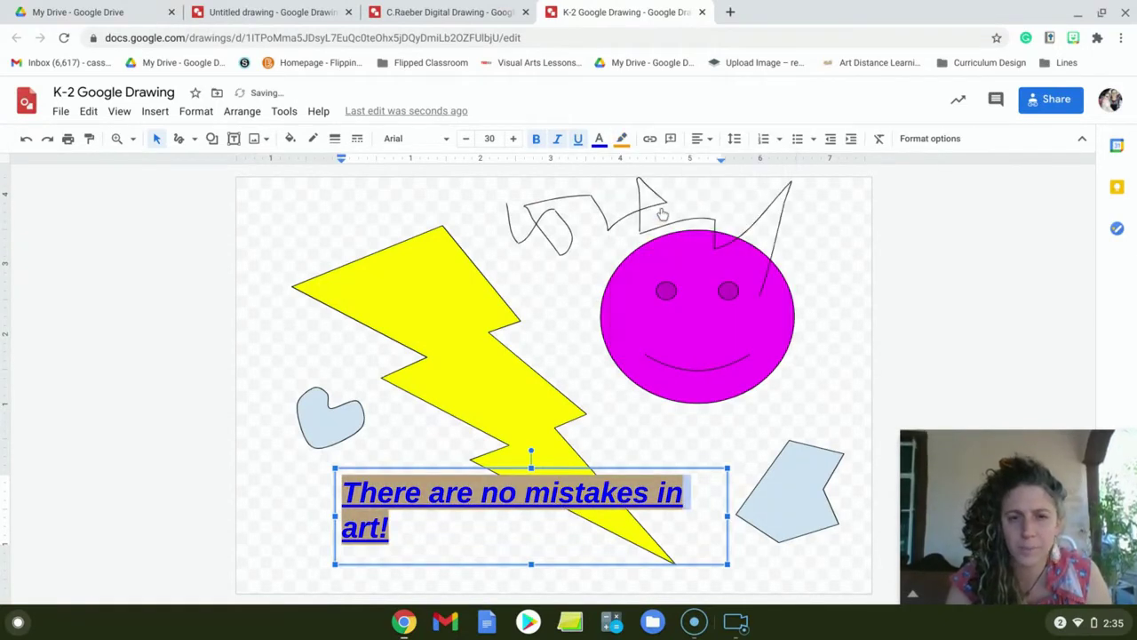
pyautogui.click(414, 399)
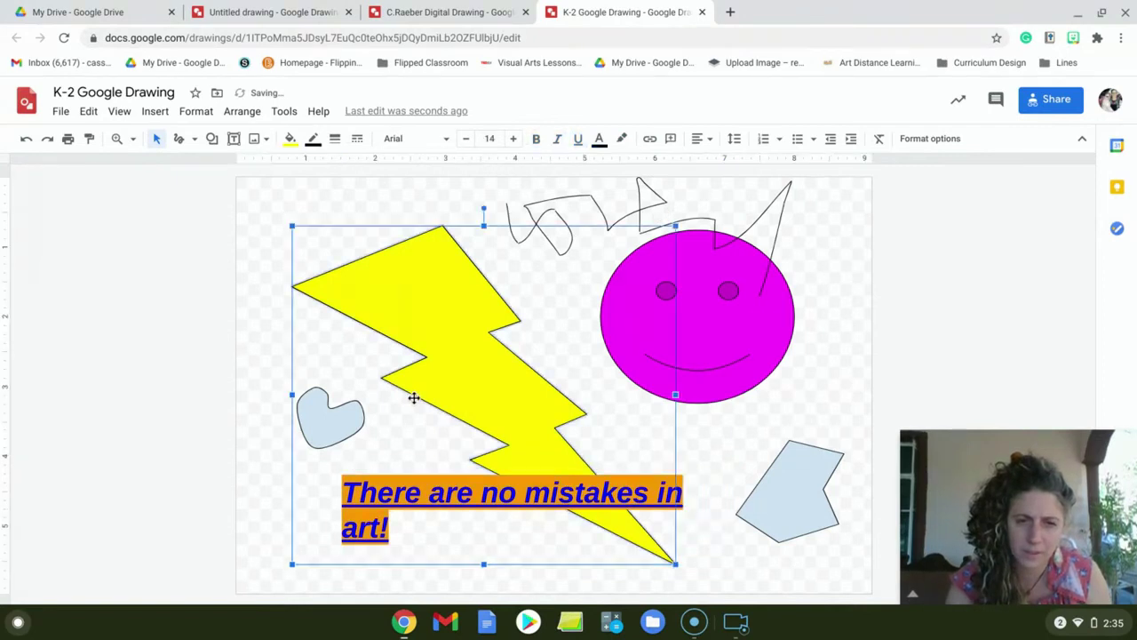
pyautogui.click(637, 490)
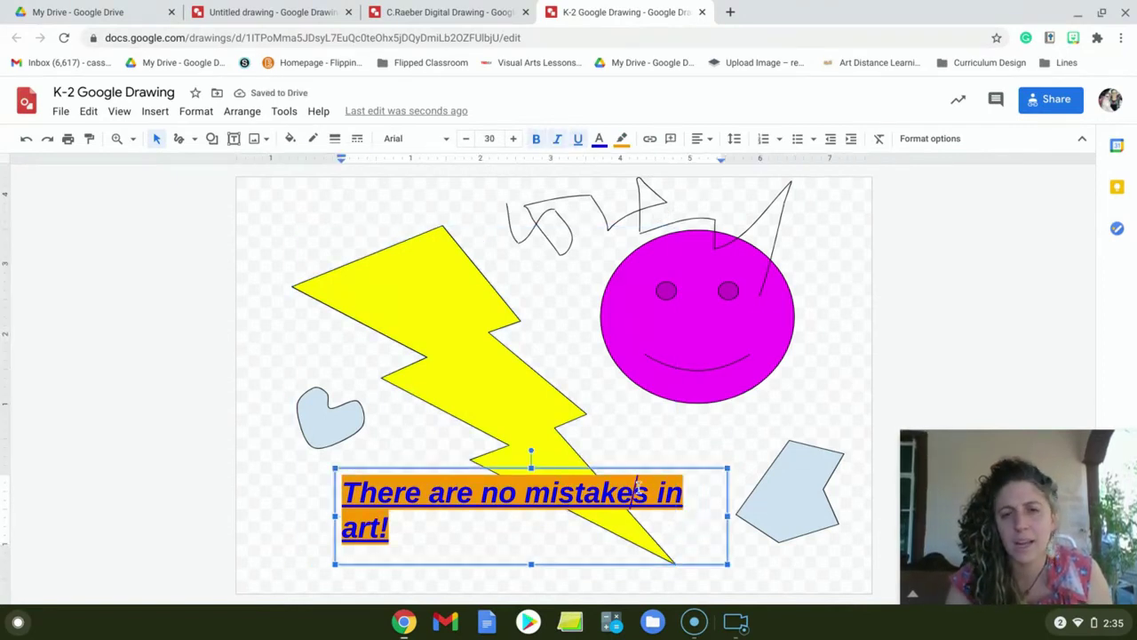
# Step: Center the quote and widen its text box so it fits on one line
pyautogui.moveTo(391, 529); pyautogui.dragTo(335, 476)
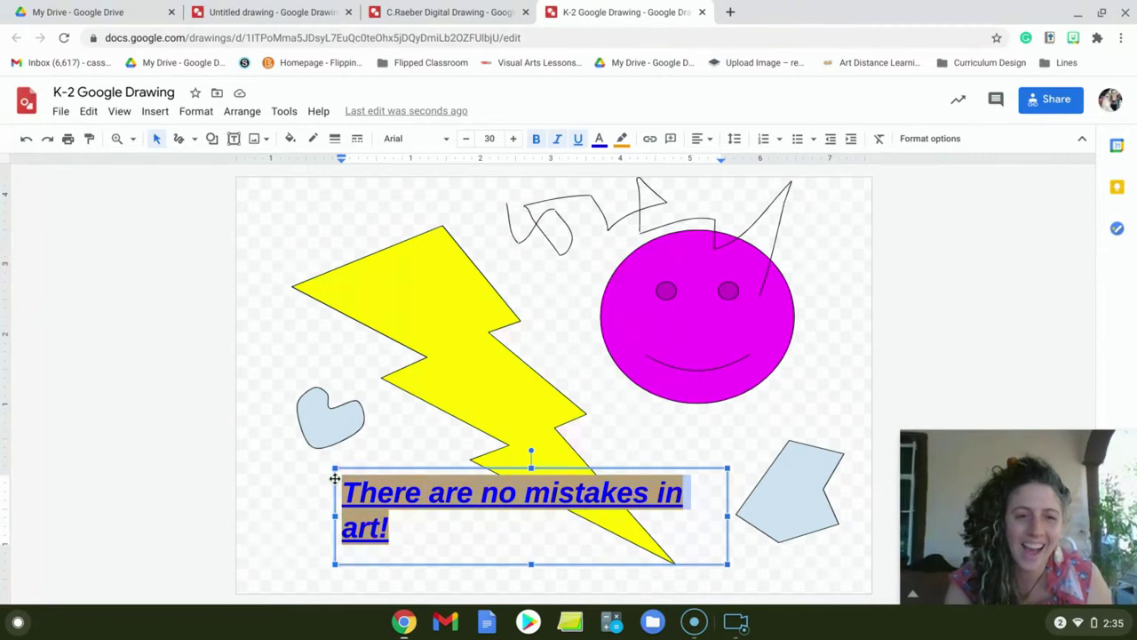
pyautogui.click(707, 141)
pyautogui.click(722, 164)
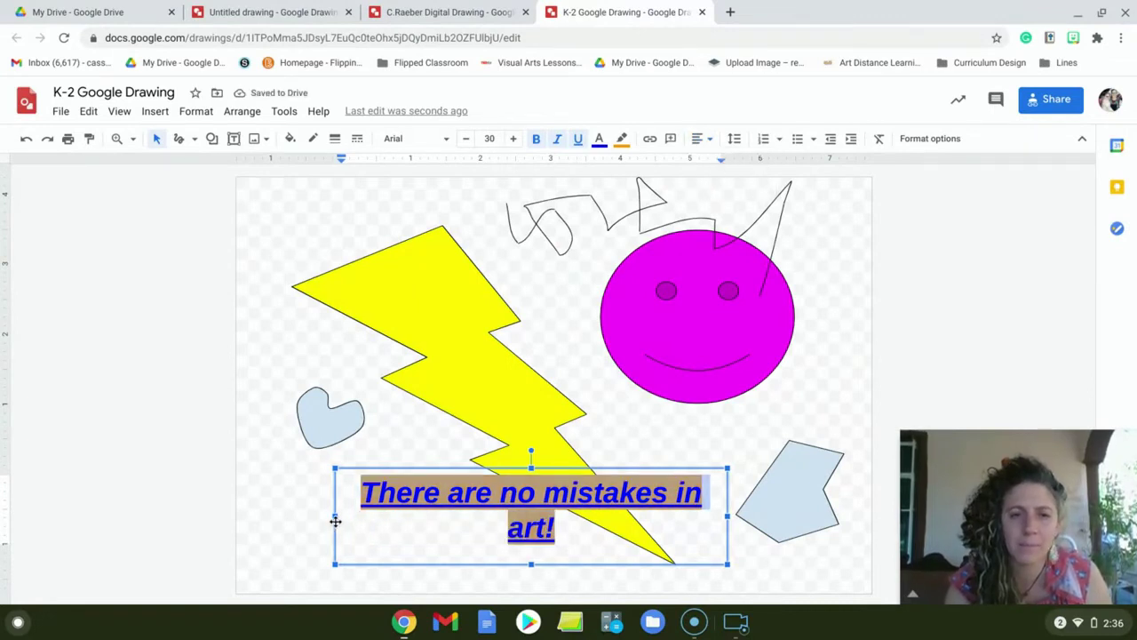
pyautogui.moveTo(335, 517); pyautogui.dragTo(297, 517)
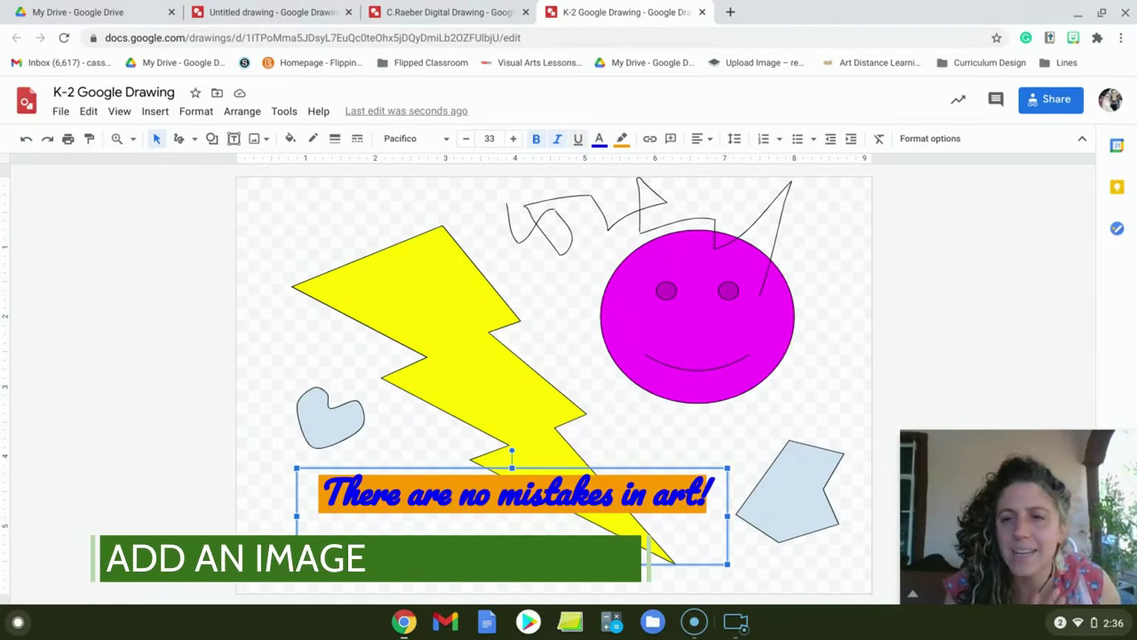
# Step: Underline the quote and bring up the Search the web image panel beside the drawing
pyautogui.click(577, 142)
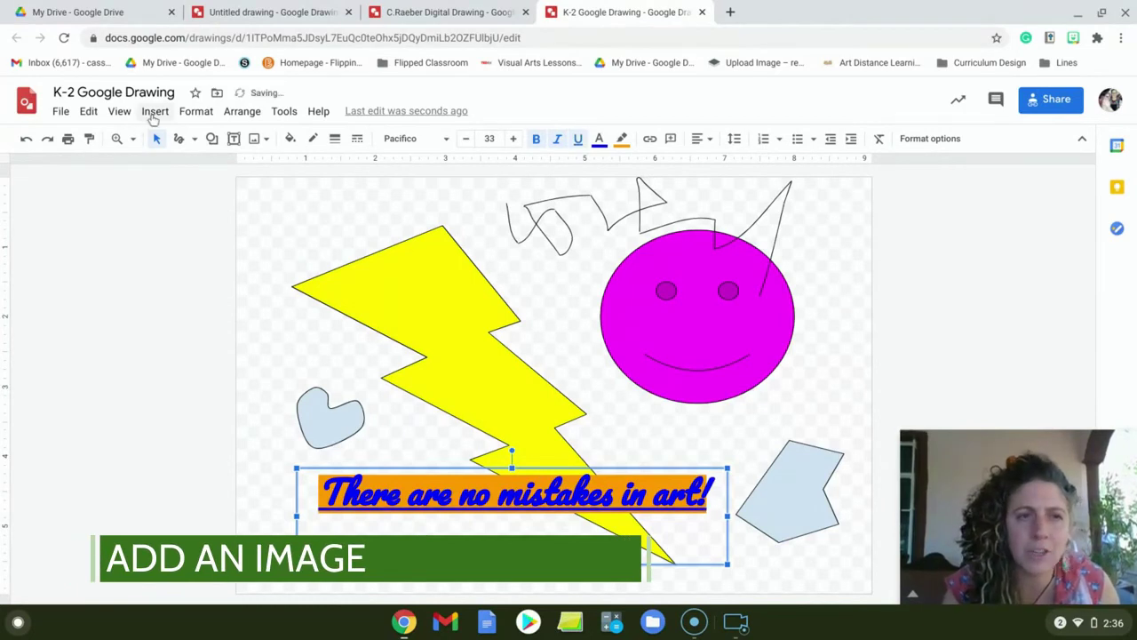
pyautogui.click(154, 113)
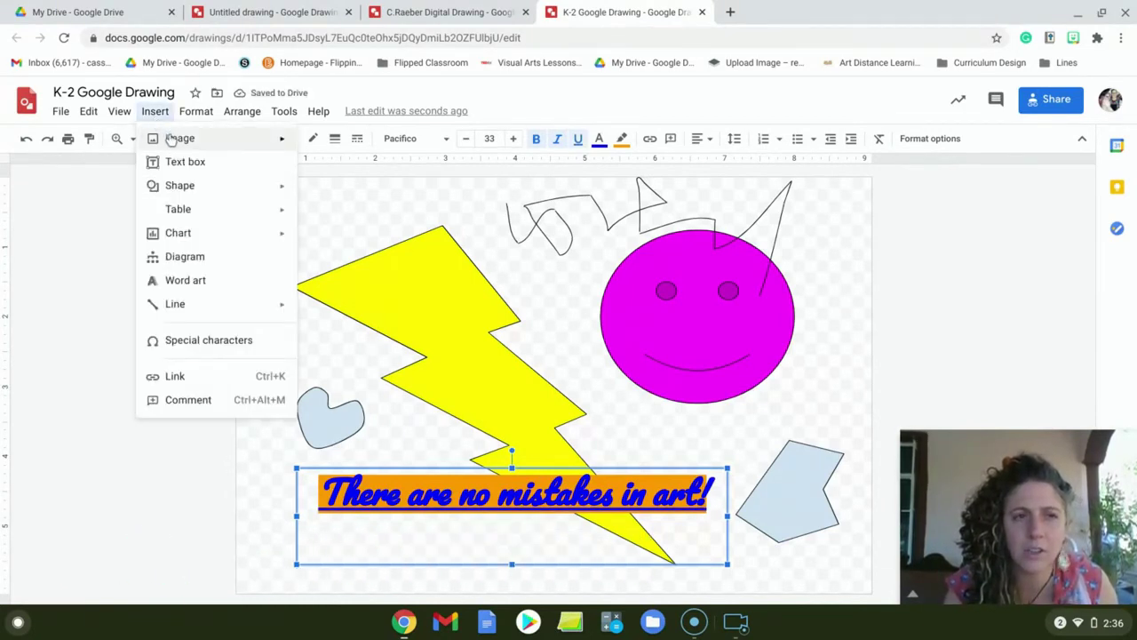
pyautogui.moveTo(171, 140)
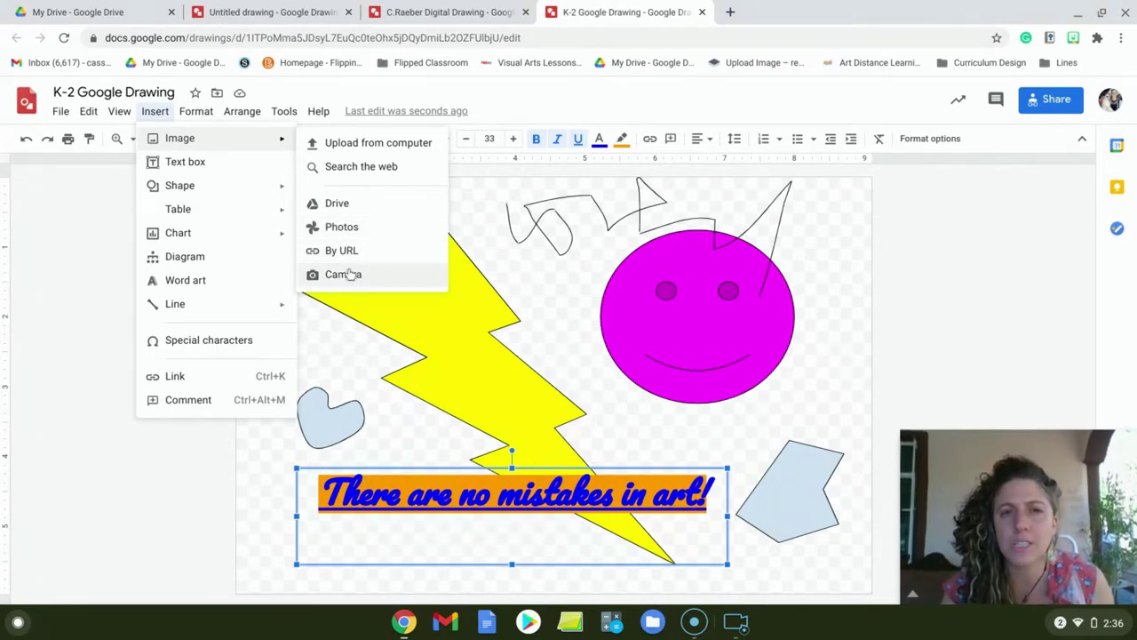
pyautogui.click(360, 166)
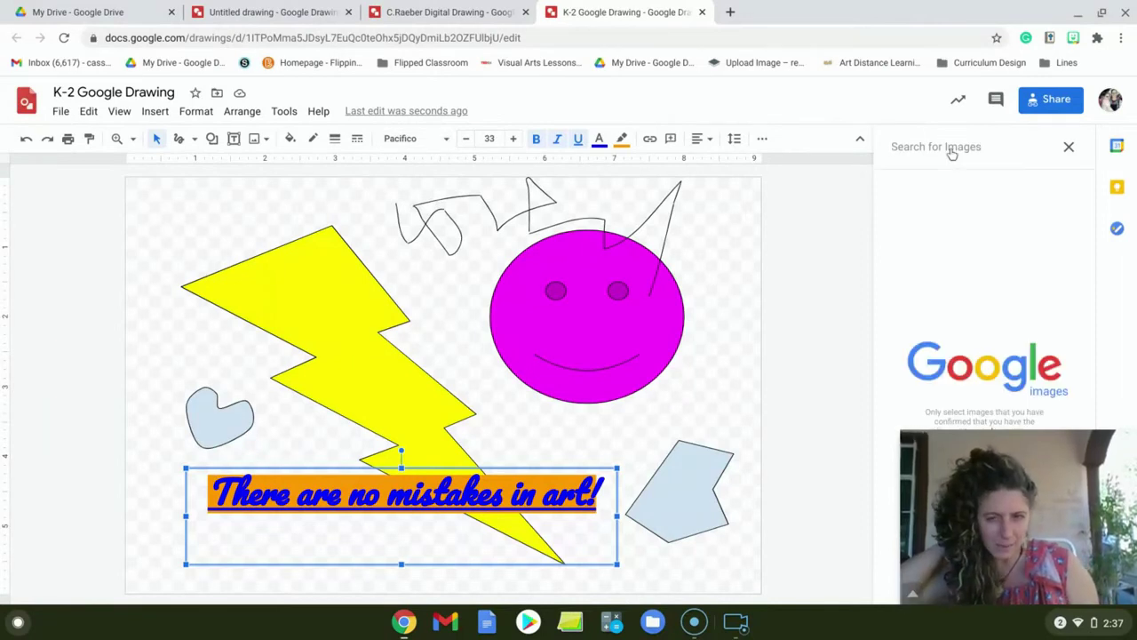
# Step: Search the web for 'paw print' images and drag the second result onto the canvas
pyautogui.click(952, 154)
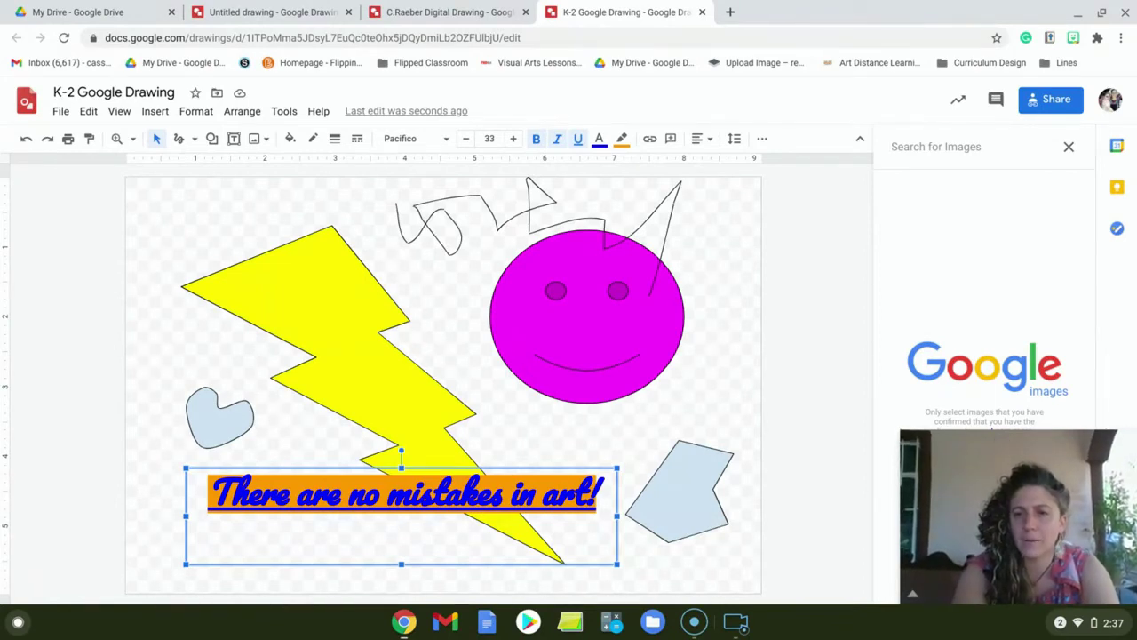
pyautogui.write('paw ')
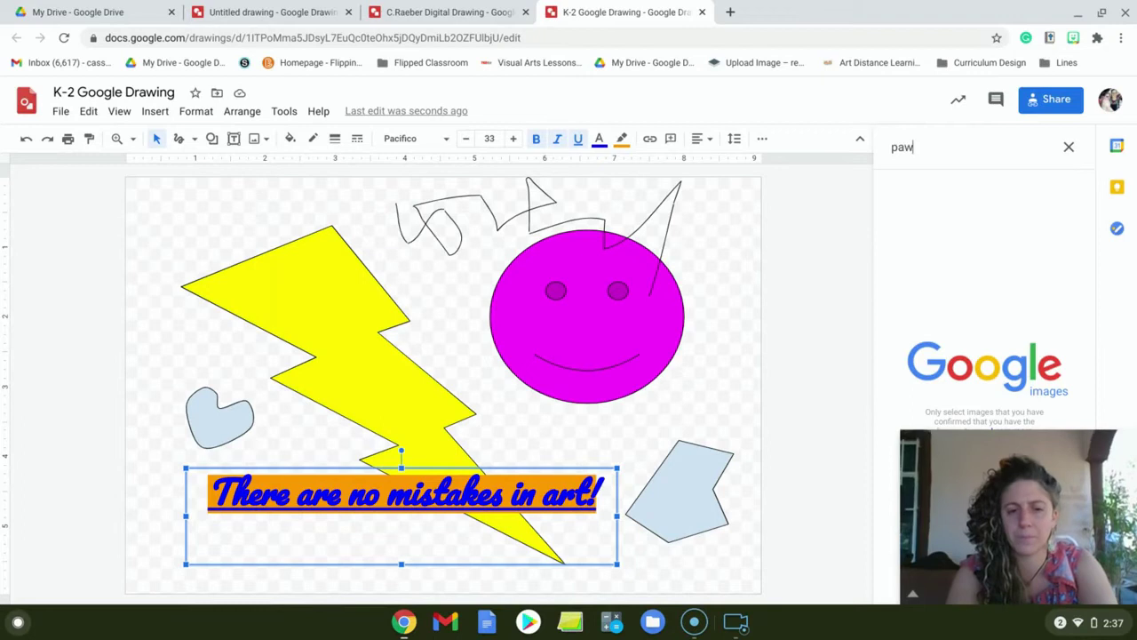
pyautogui.write('pre')
pyautogui.press('BackSpace')
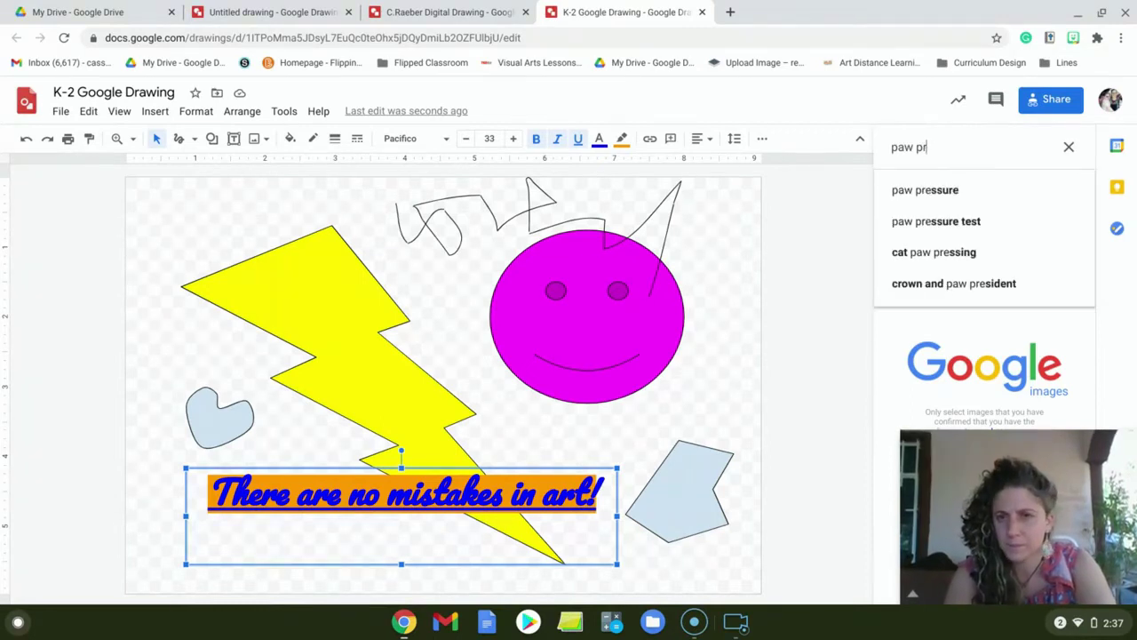
pyautogui.write('int')
pyautogui.press('Return')
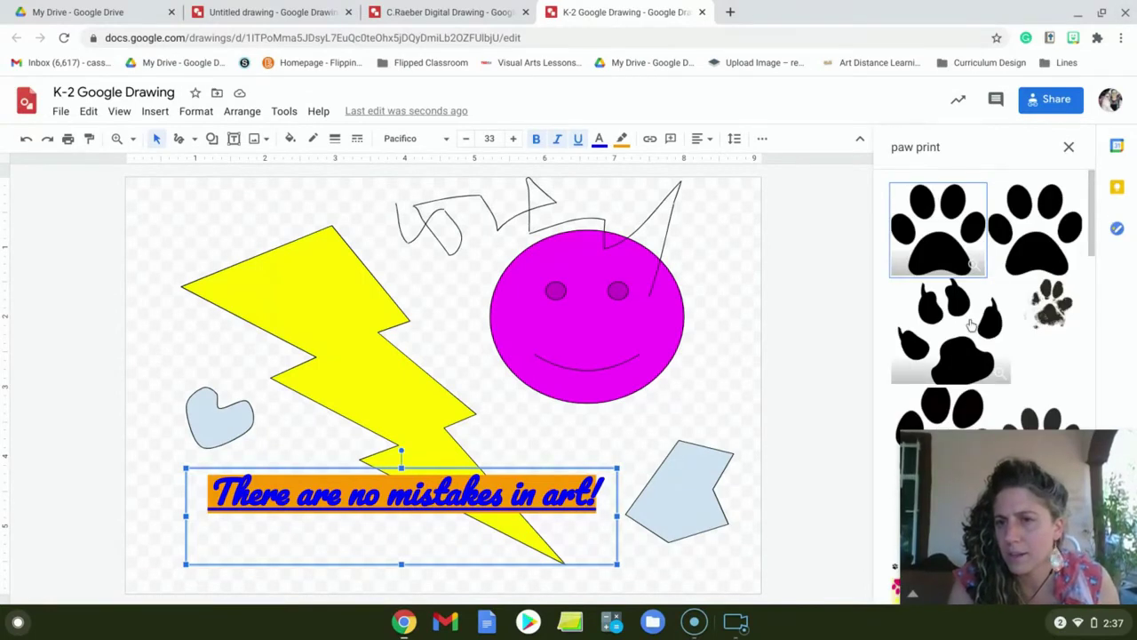
pyautogui.moveTo(971, 324); pyautogui.dragTo(754, 363)
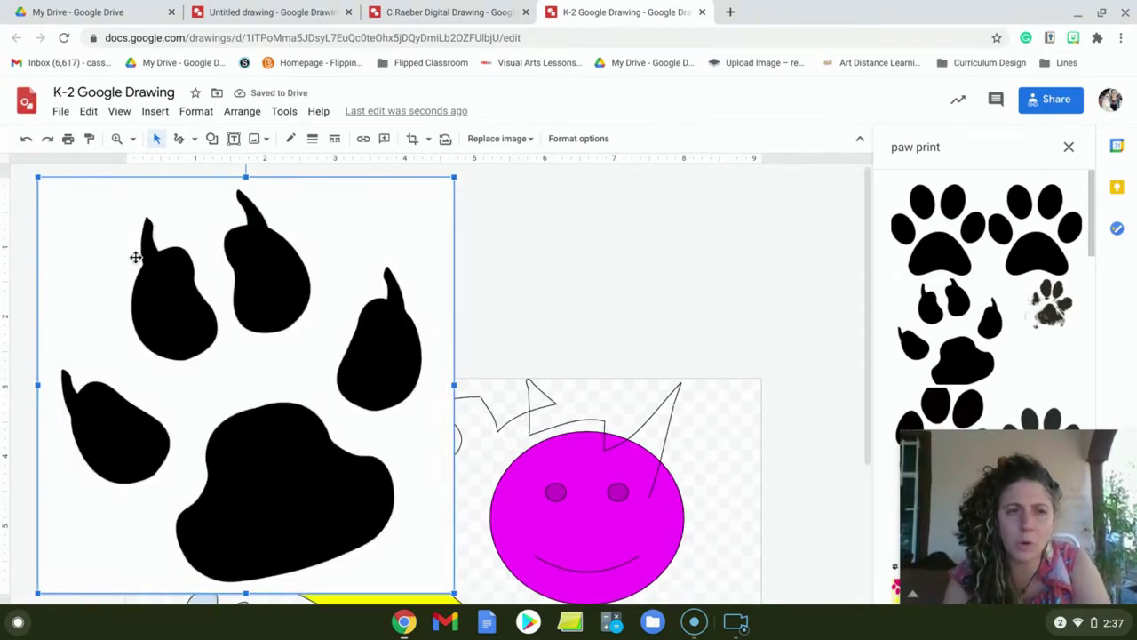
# Step: Shrink the paw print to a small square over the bolt's top, then deselect it
pyautogui.moveTo(38, 178)
pyautogui.mouseDown()
pyautogui.moveTo(197, 469)
pyautogui.moveTo(267, 539)
pyautogui.mouseUp()
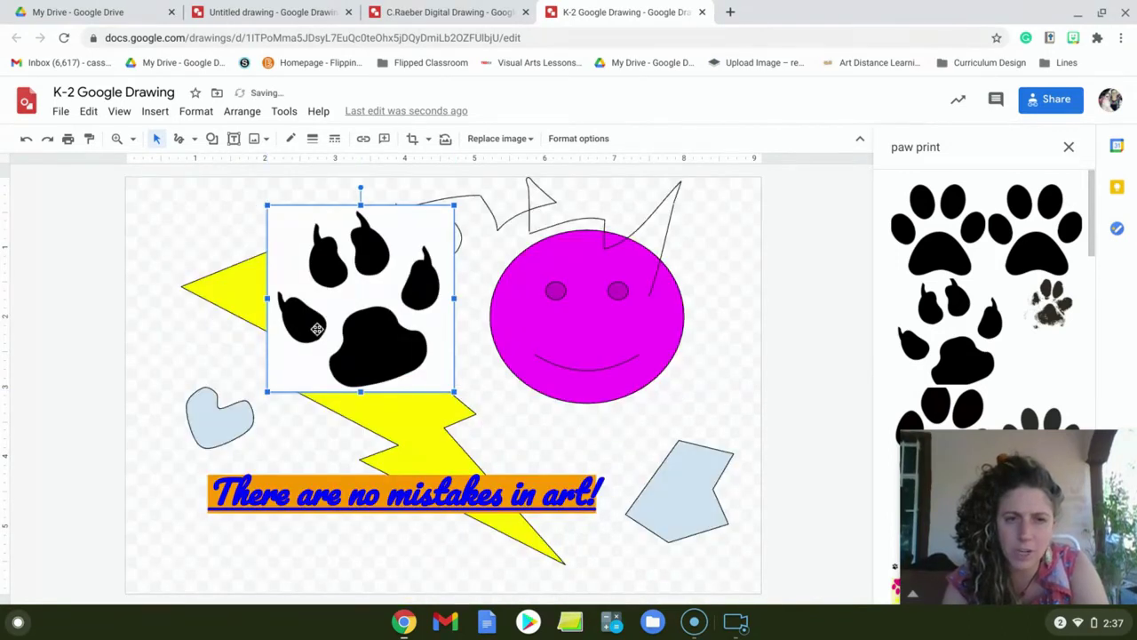
pyautogui.click(476, 333)
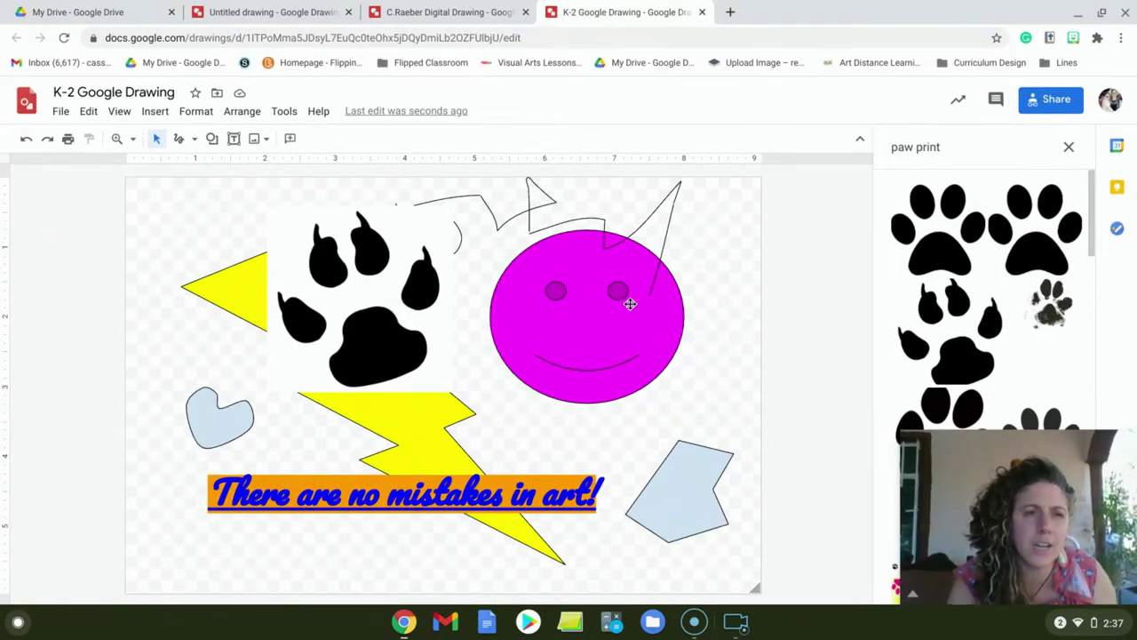
# Step: Draw a plain rectangle covering the whole canvas
pyautogui.click(152, 112)
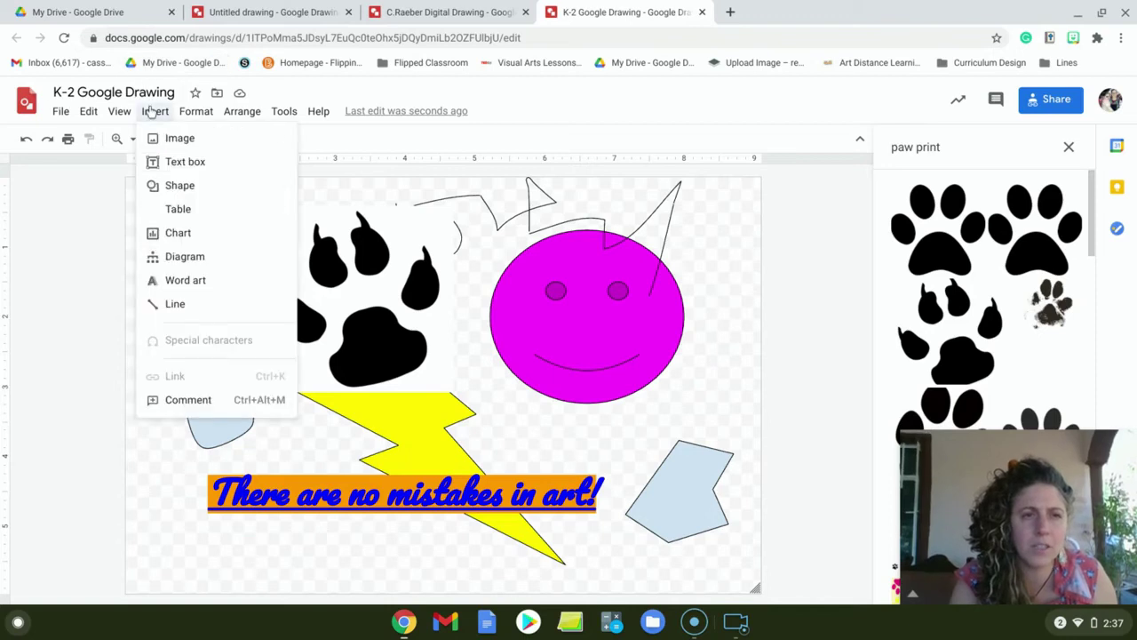
pyautogui.moveTo(203, 186)
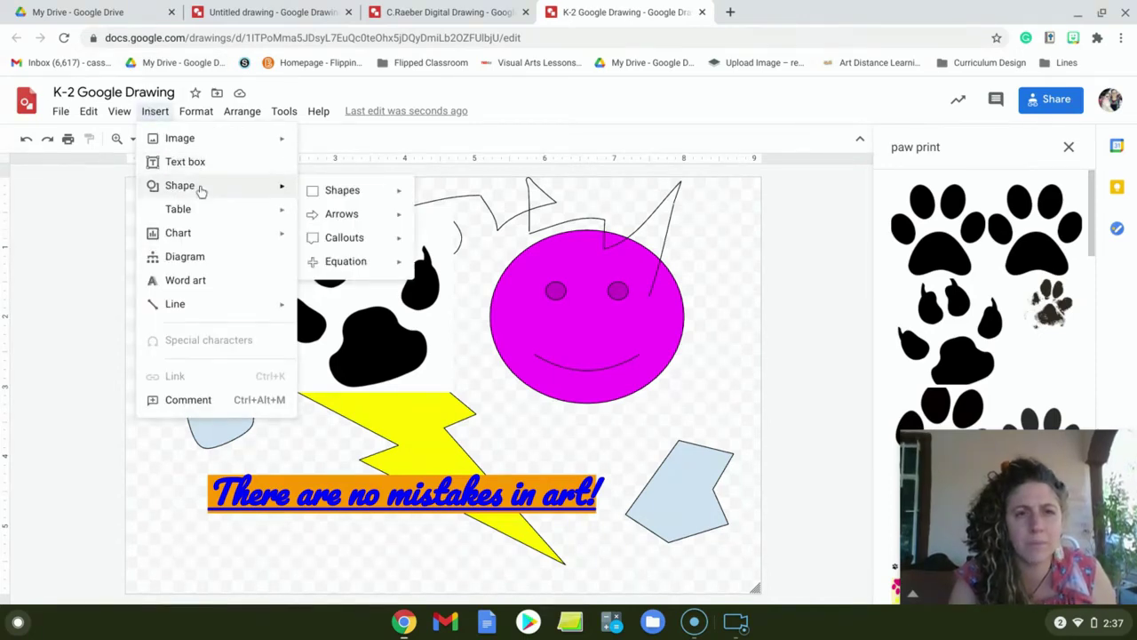
pyautogui.moveTo(380, 194)
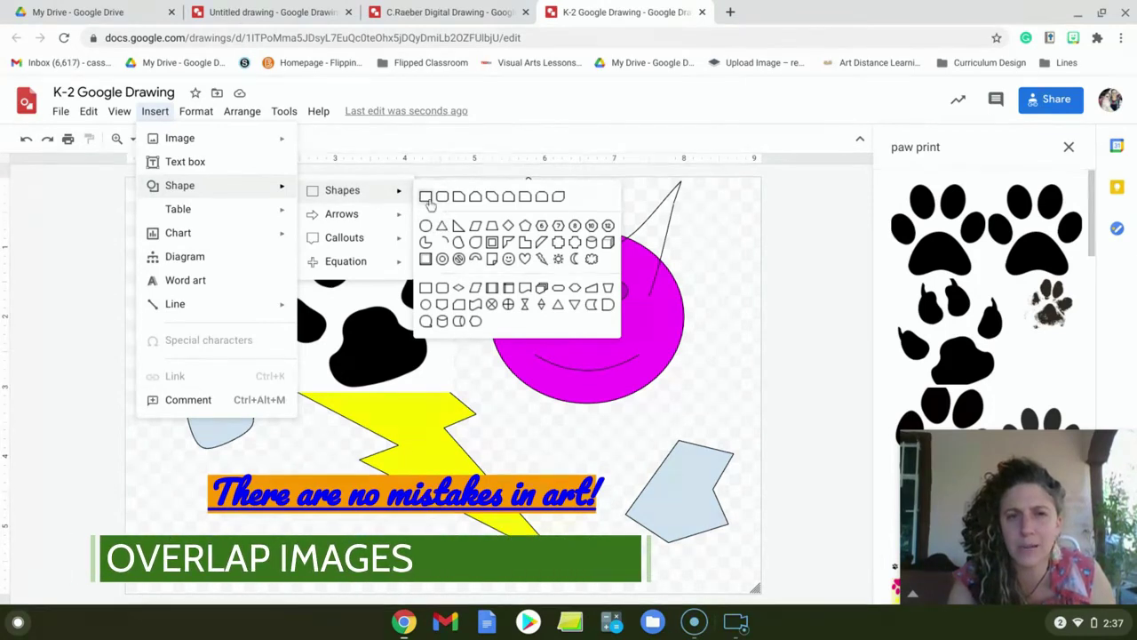
pyautogui.click(426, 199)
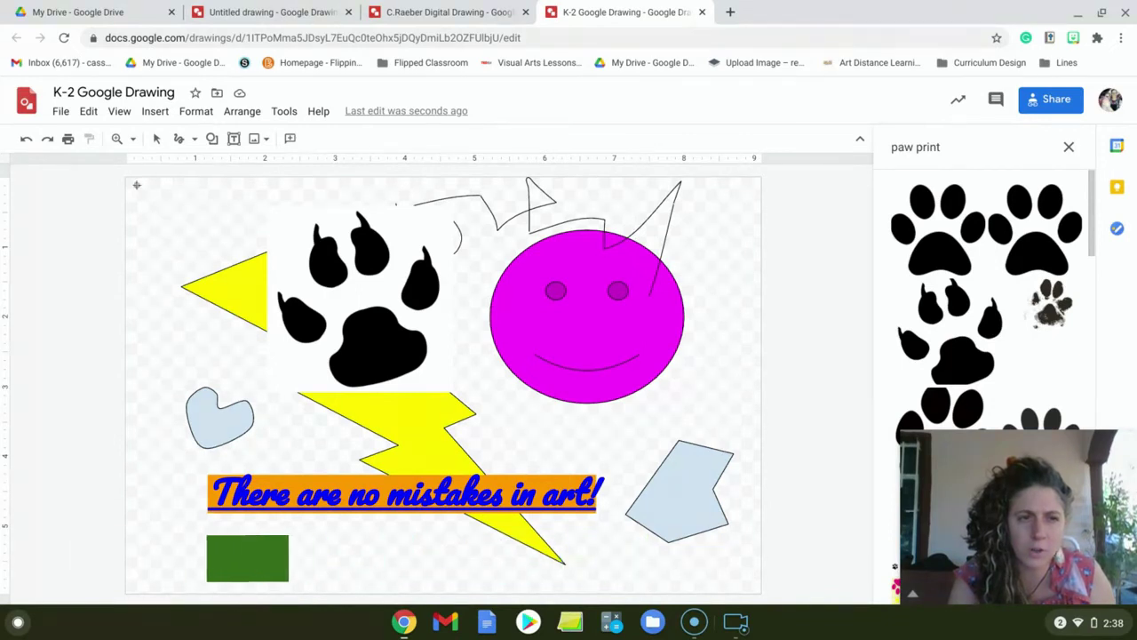
pyautogui.moveTo(139, 186); pyautogui.dragTo(752, 587)
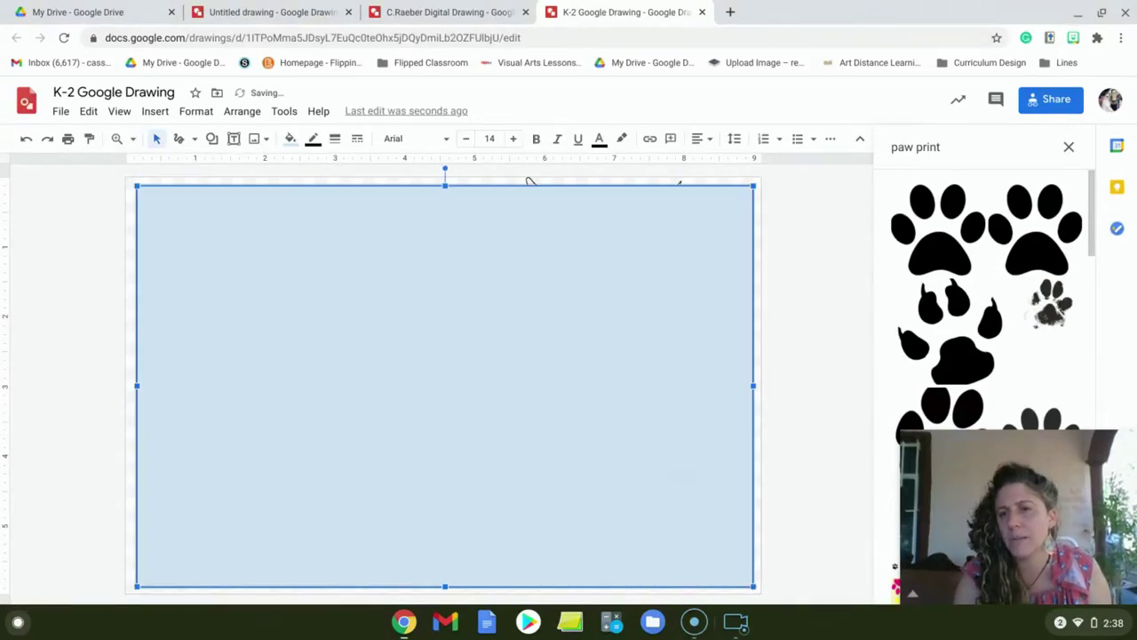
# Step: Fill the rectangle bright green and send it backward with Ctrl+Shift+Down
pyautogui.click(291, 138)
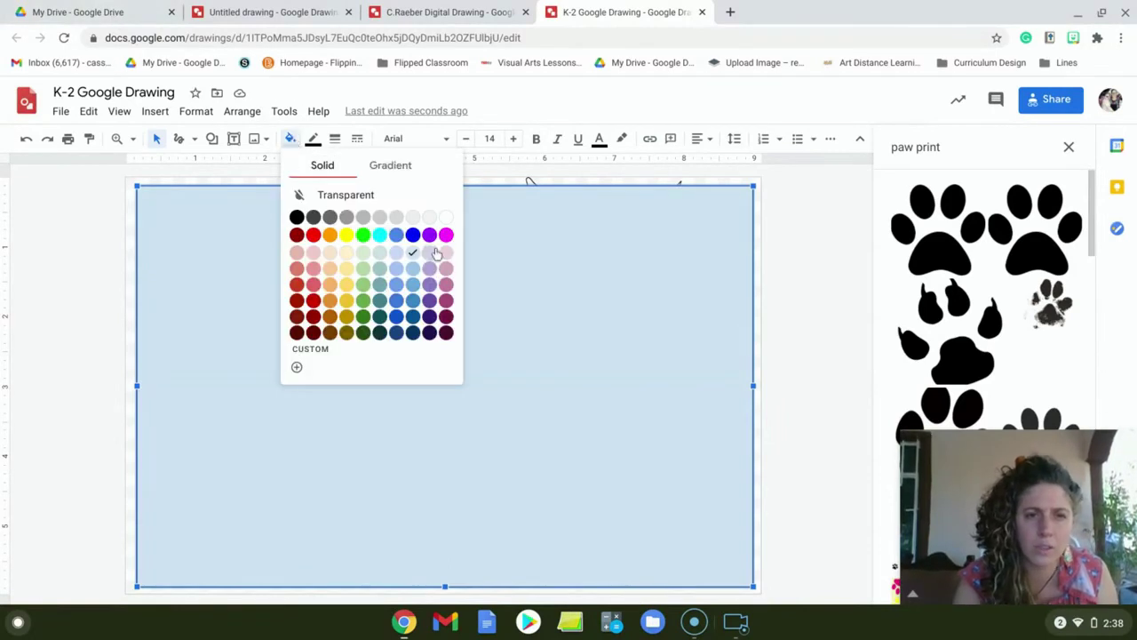
pyautogui.click(364, 236)
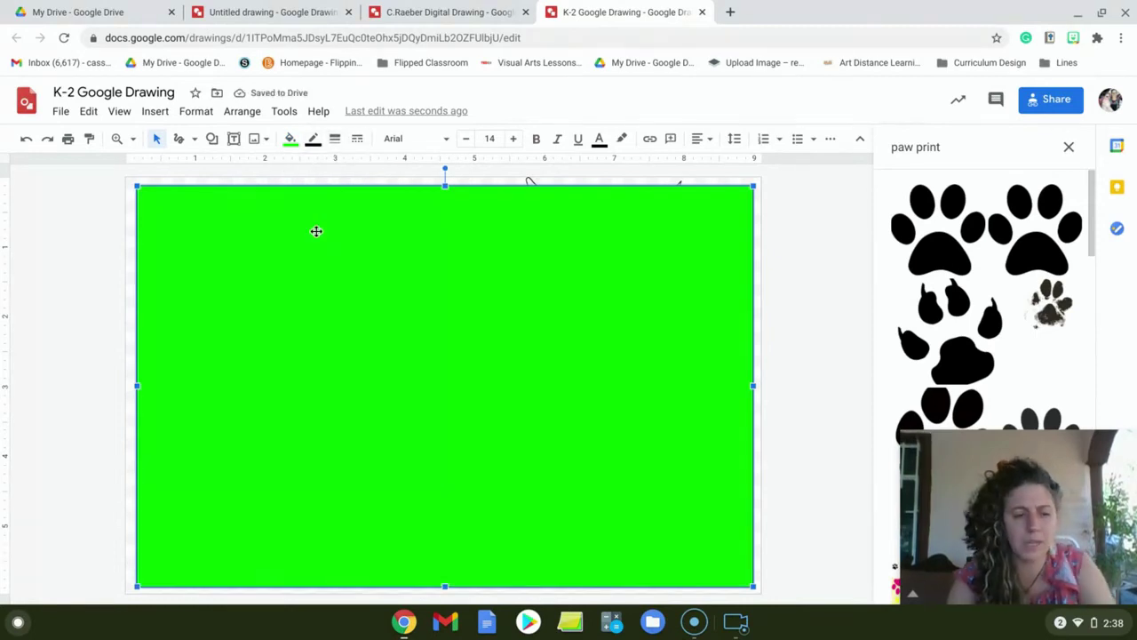
pyautogui.hotkey('ctrl', 'shift', 'Down')
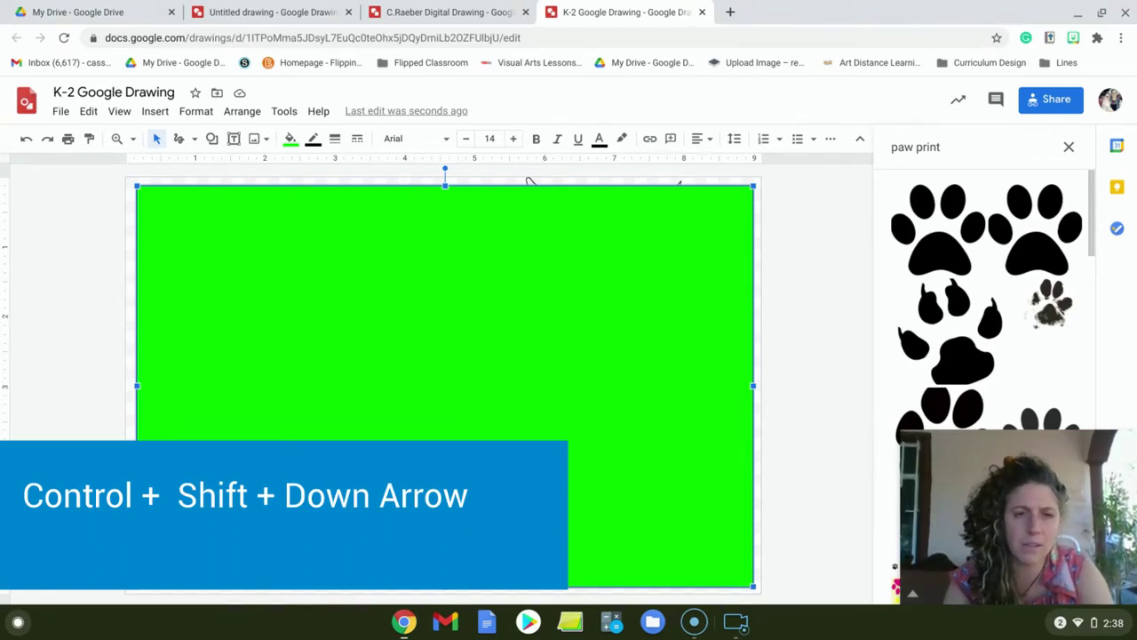
pyautogui.hotkey('ctrl', 'shift', 'Down')
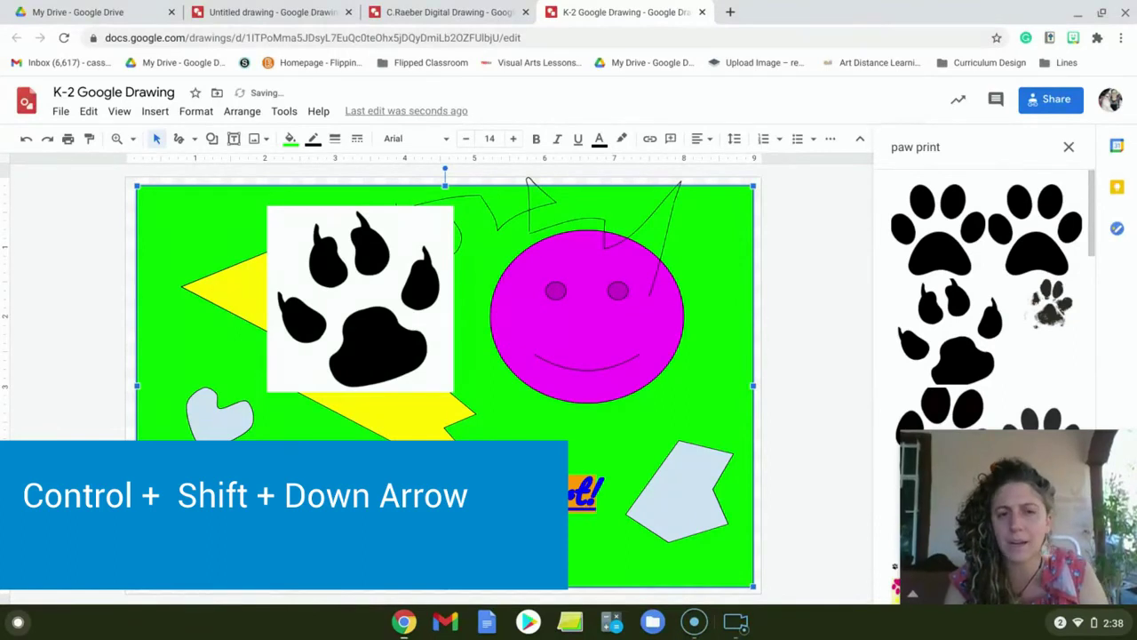
# Step: Send the green rectangle to the back so all shapes and the quote show on top
pyautogui.doubleClick(175, 253)
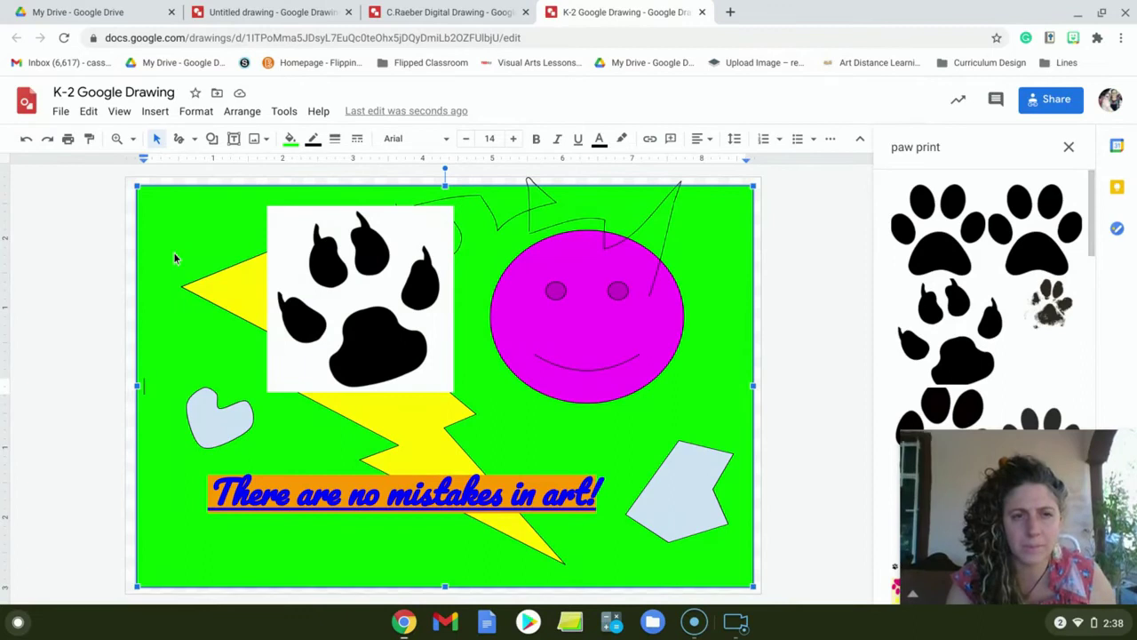
pyautogui.rightClick(496, 226)
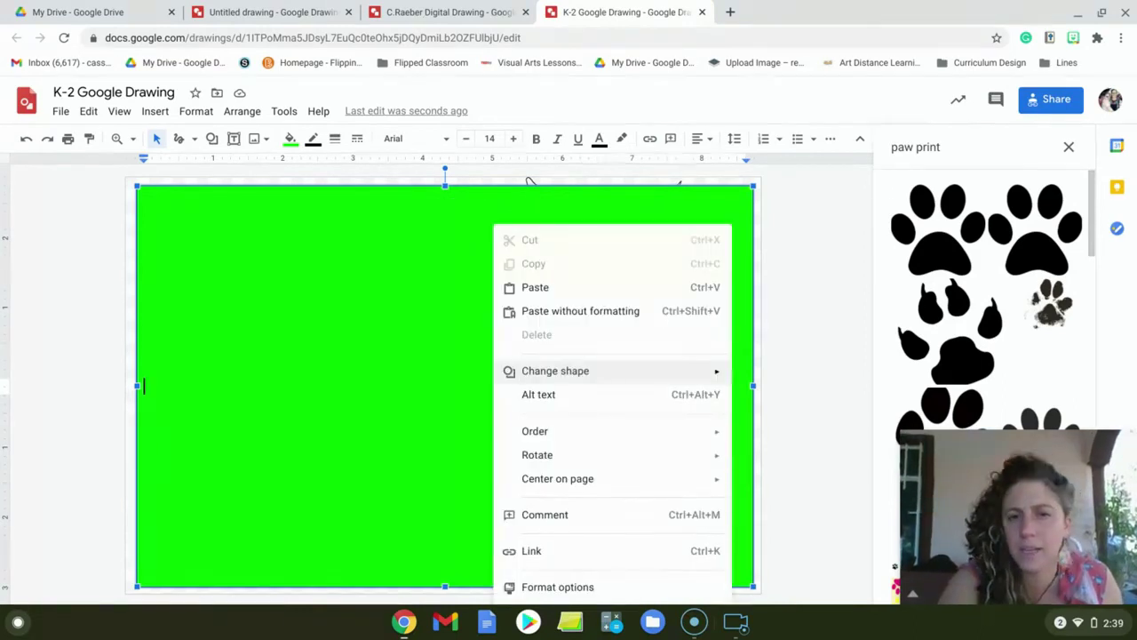
pyautogui.moveTo(535, 431)
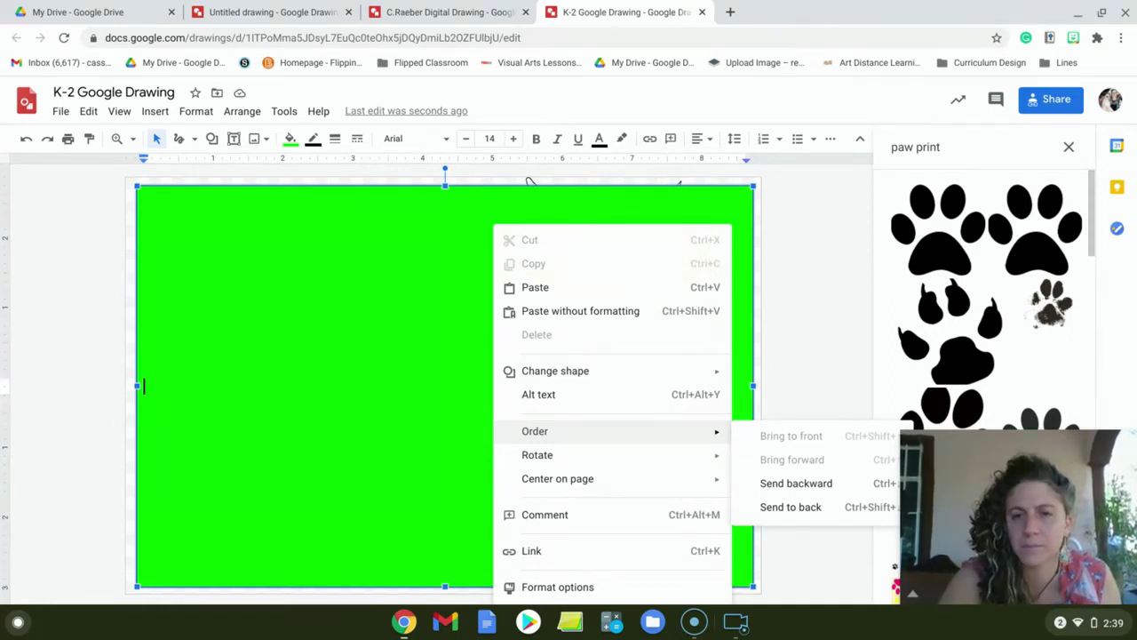
pyautogui.click(789, 506)
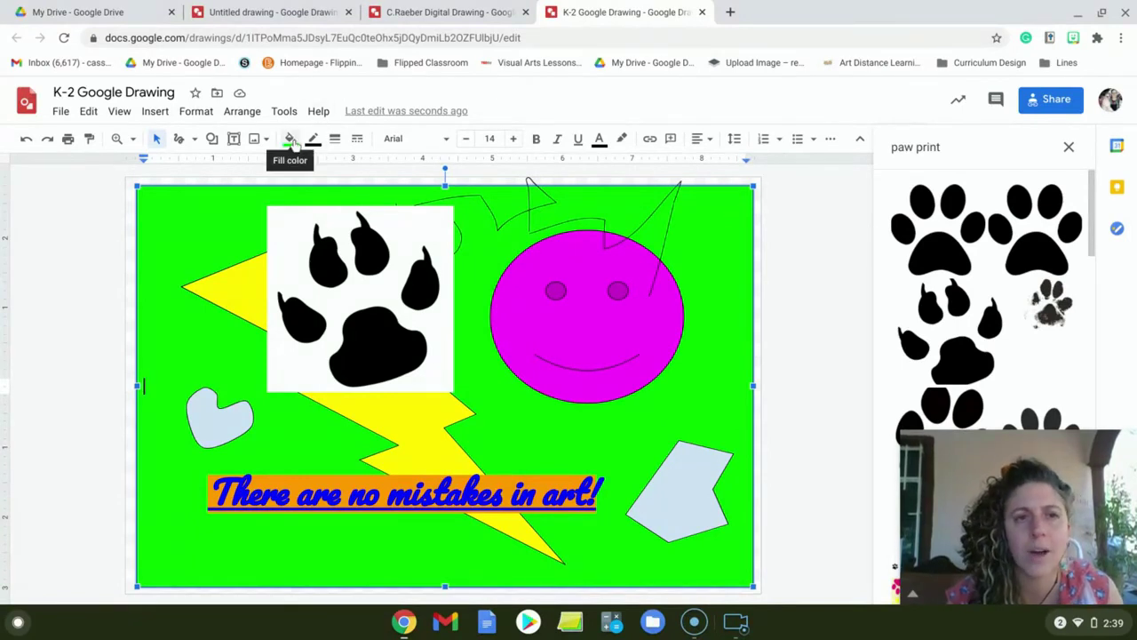
# Step: Fill the background with a custom gradient: green first stop, purple last stop
pyautogui.click(291, 139)
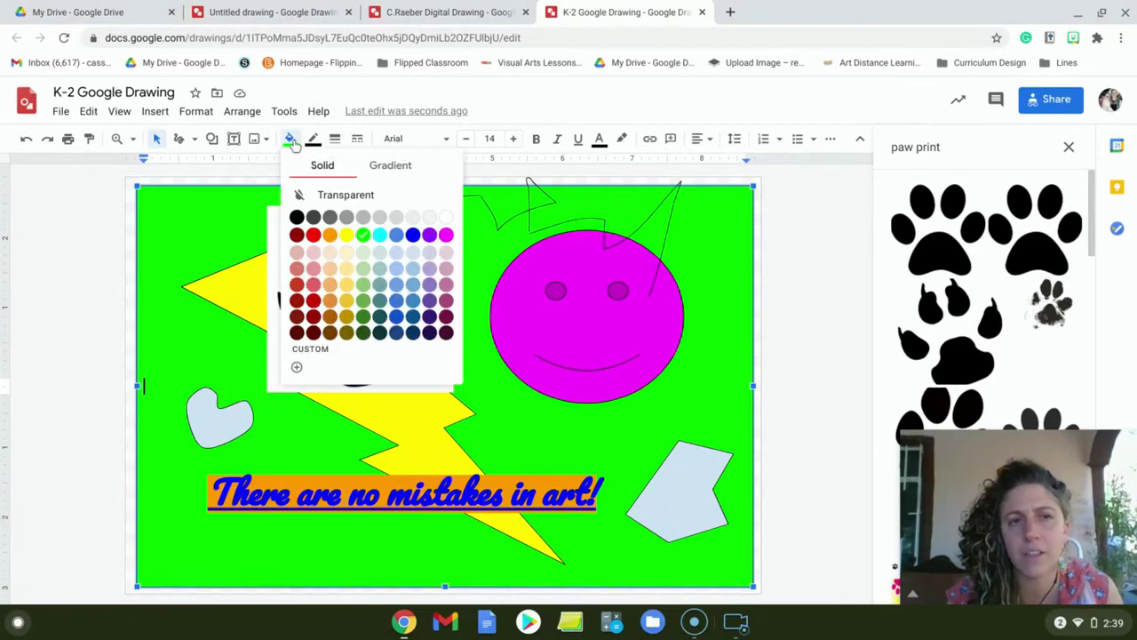
pyautogui.click(385, 170)
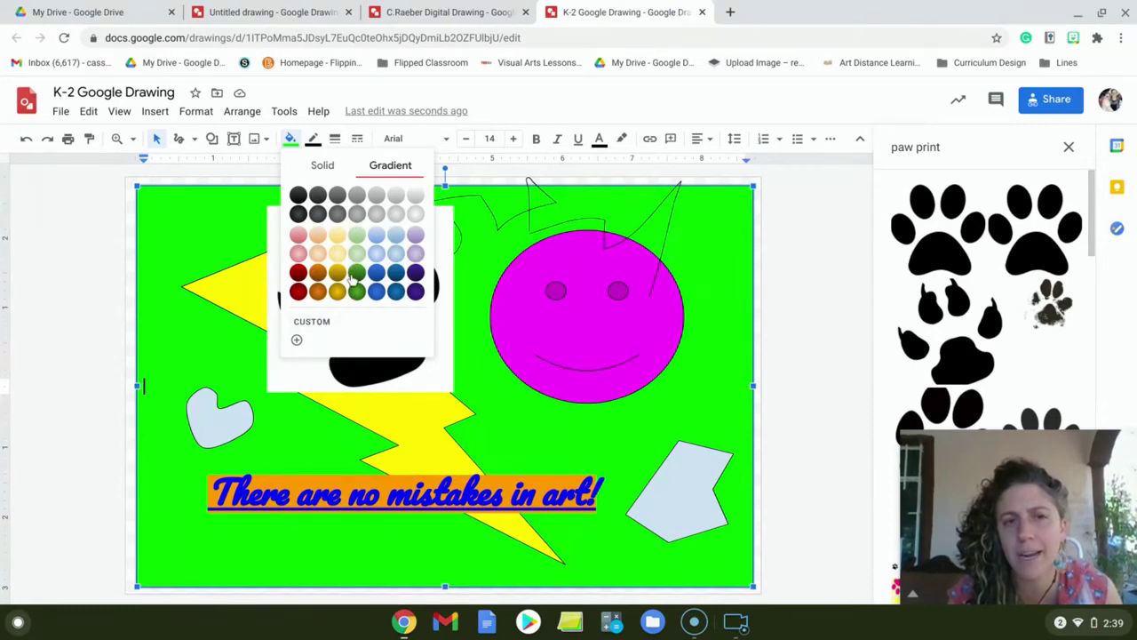
pyautogui.click(298, 336)
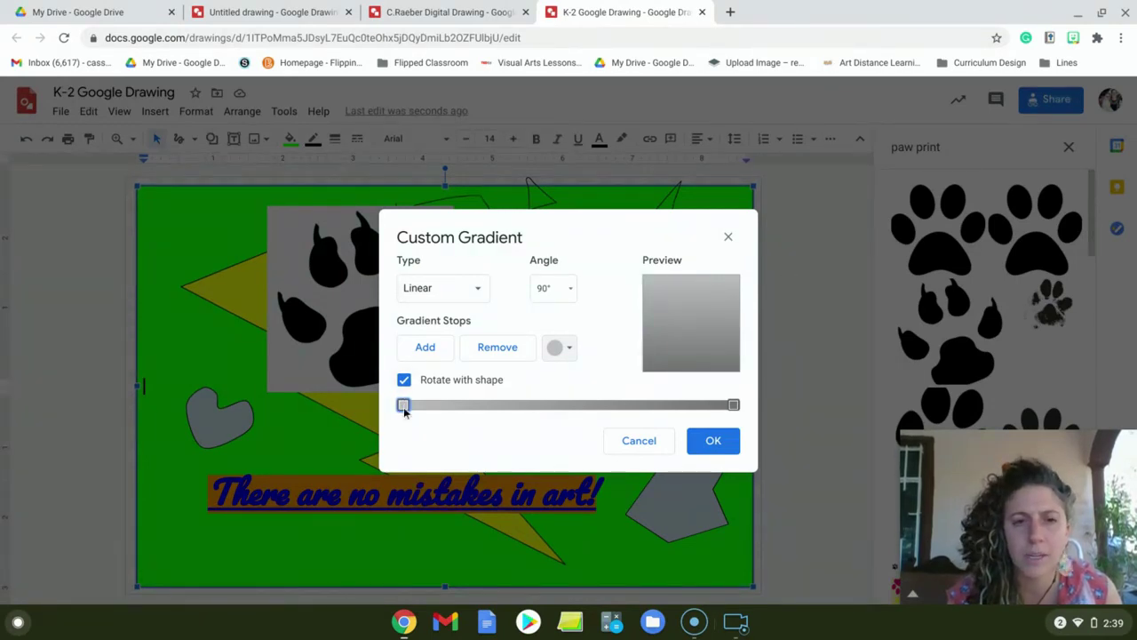
pyautogui.click(569, 350)
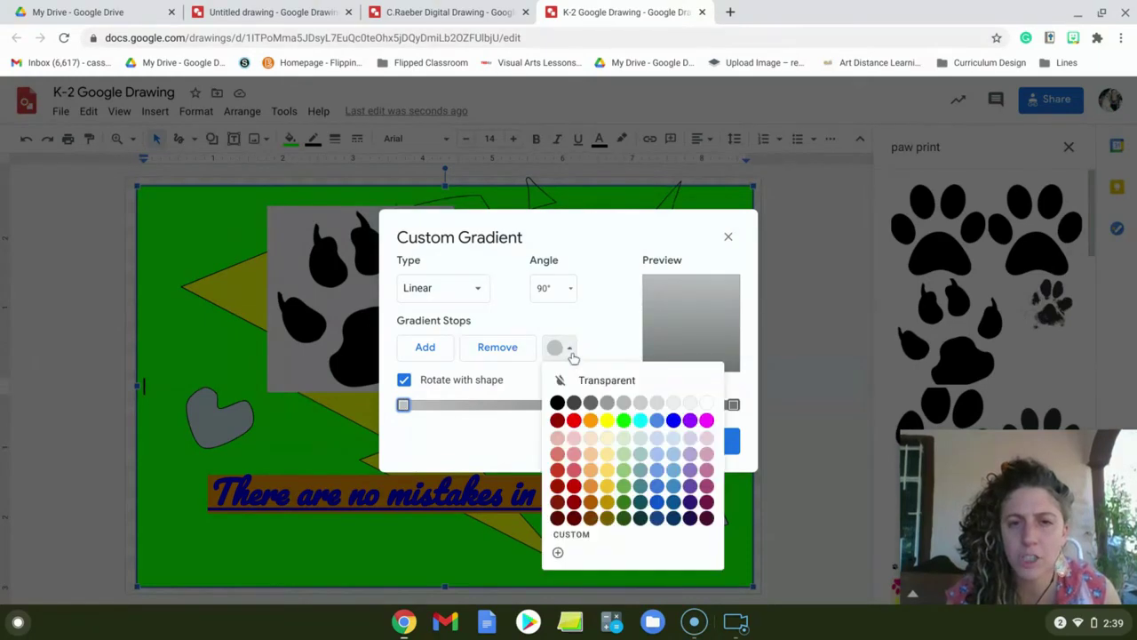
pyautogui.click(625, 422)
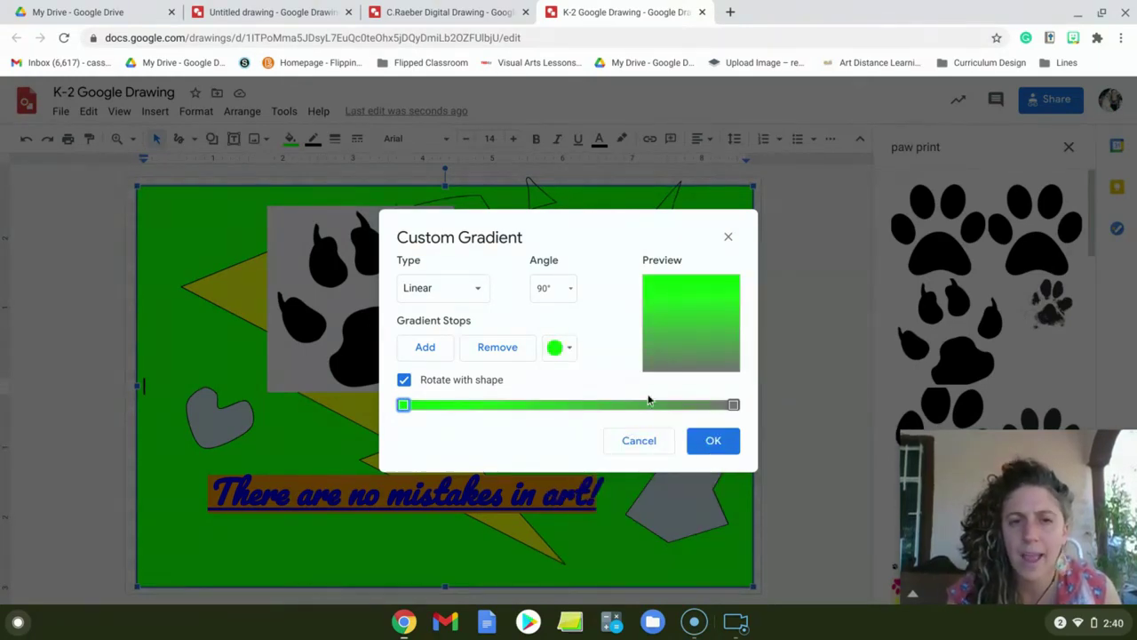
pyautogui.click(734, 406)
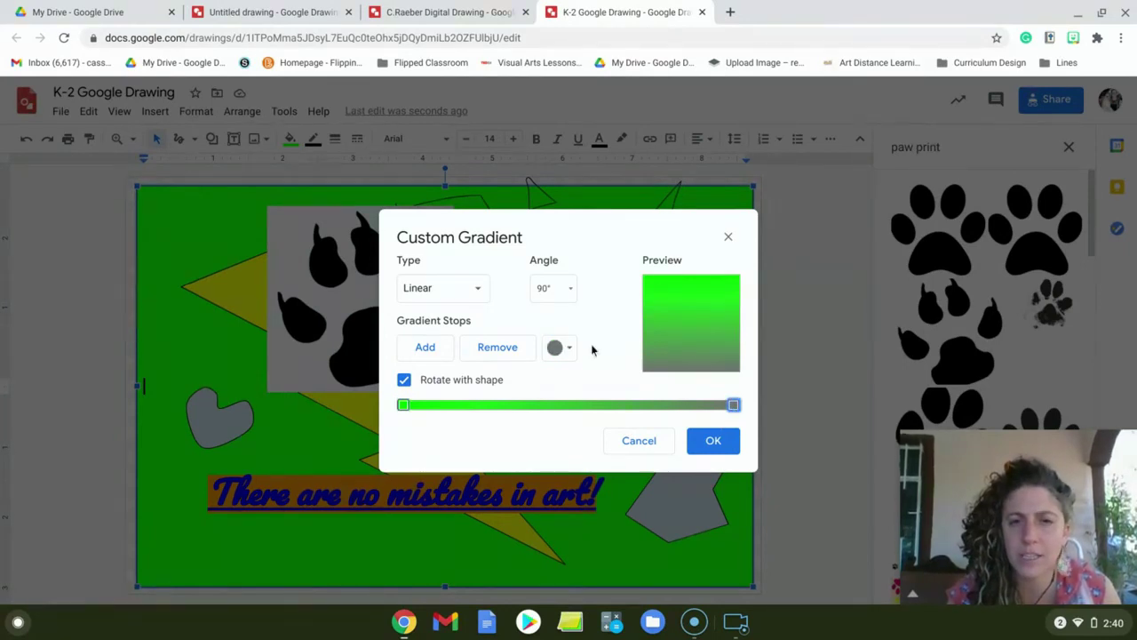
pyautogui.click(566, 350)
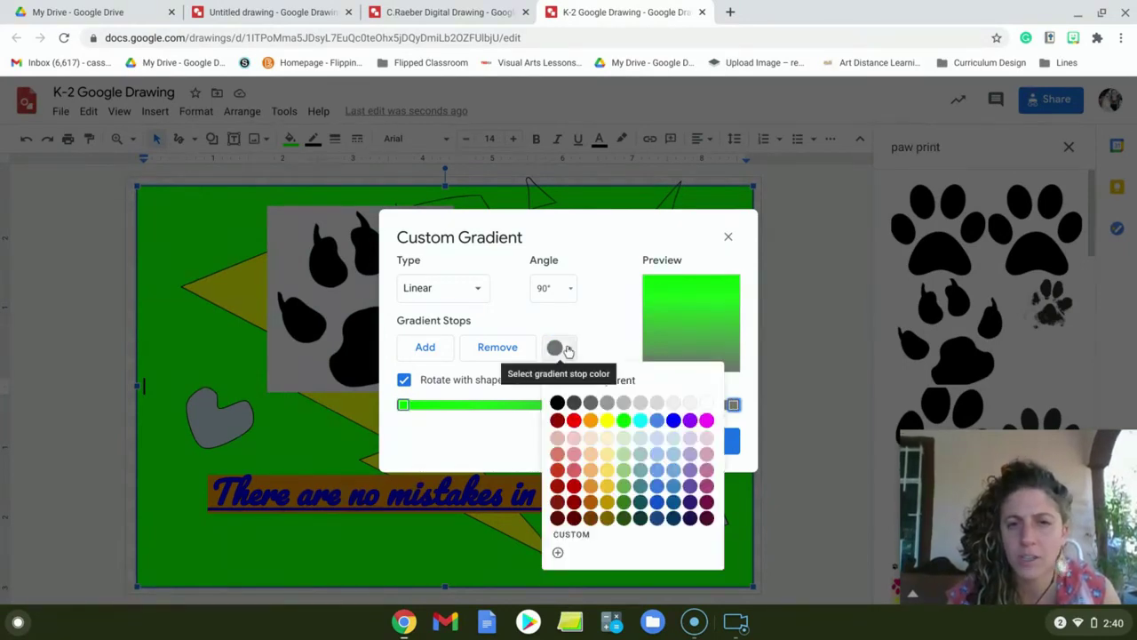
pyautogui.click(690, 419)
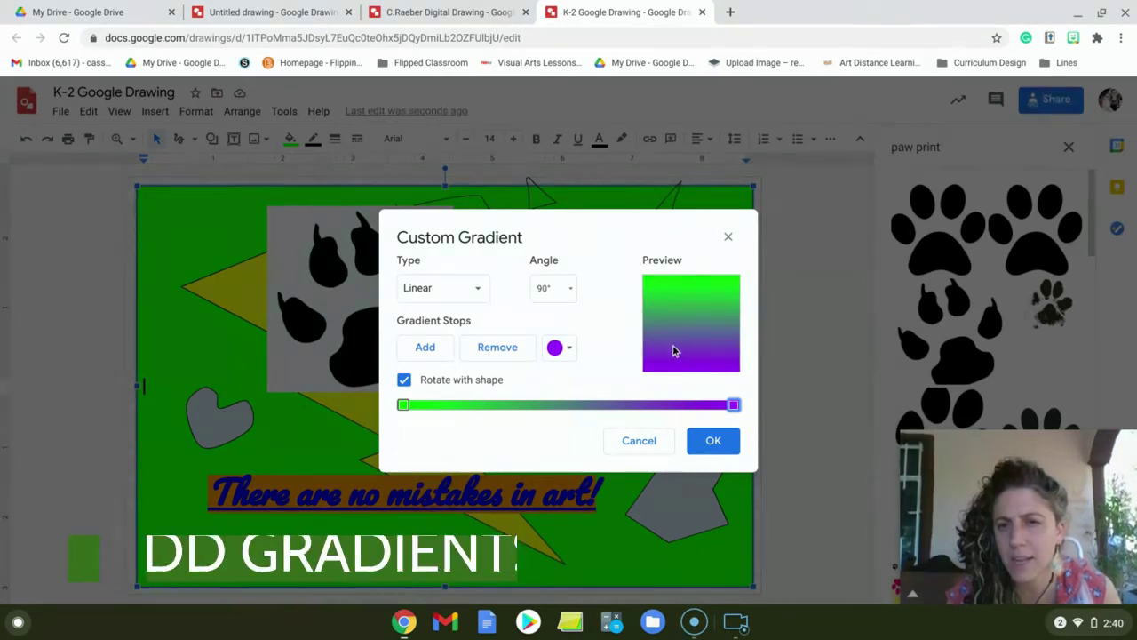
pyautogui.click(713, 441)
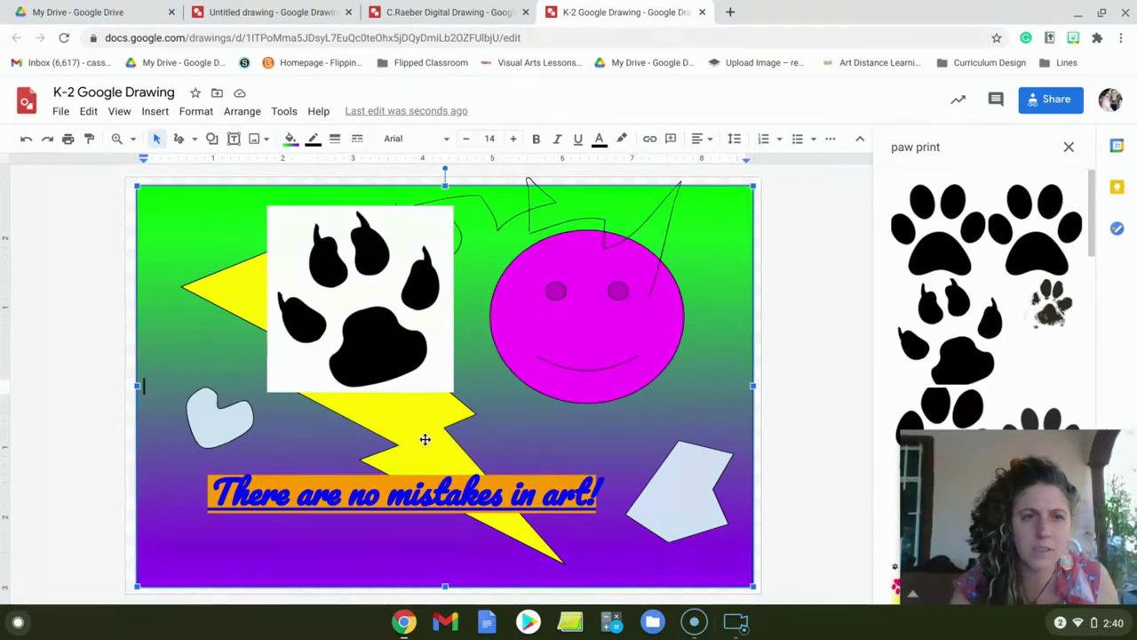
# Step: Fill the lightning bolt with the dark yellow 2 radial gradient
pyautogui.click(221, 295)
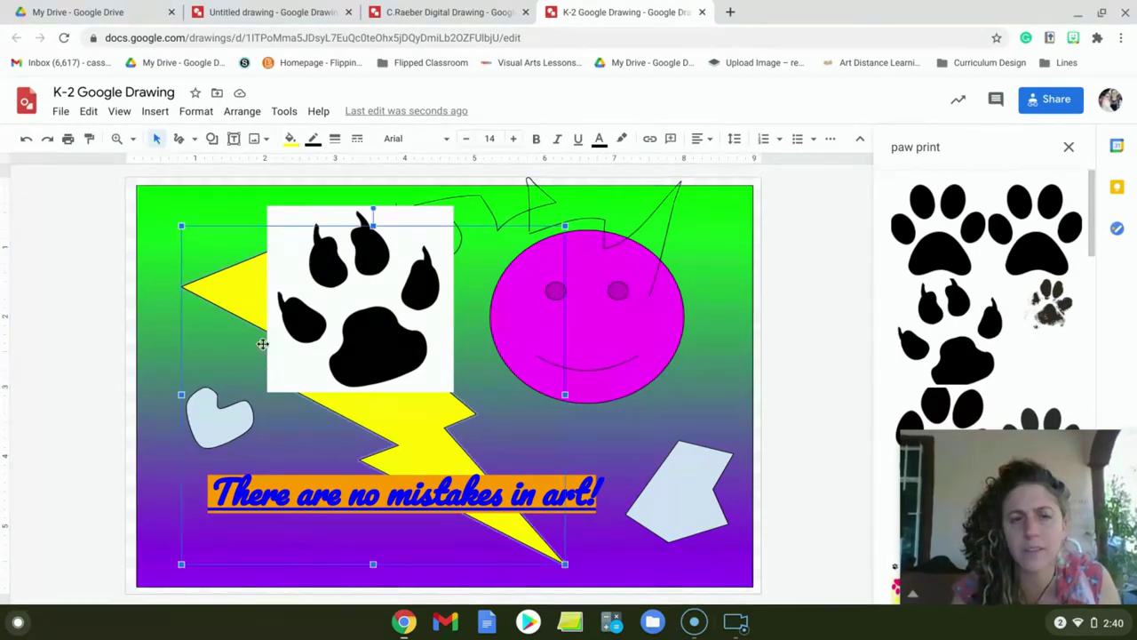
pyautogui.click(289, 139)
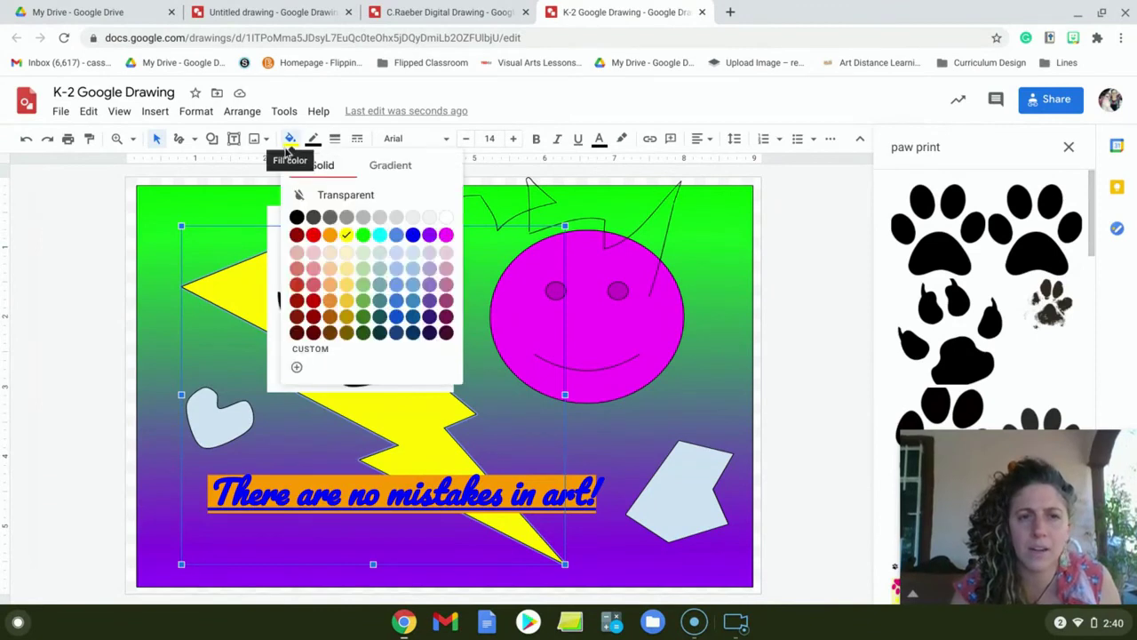
pyautogui.click(382, 167)
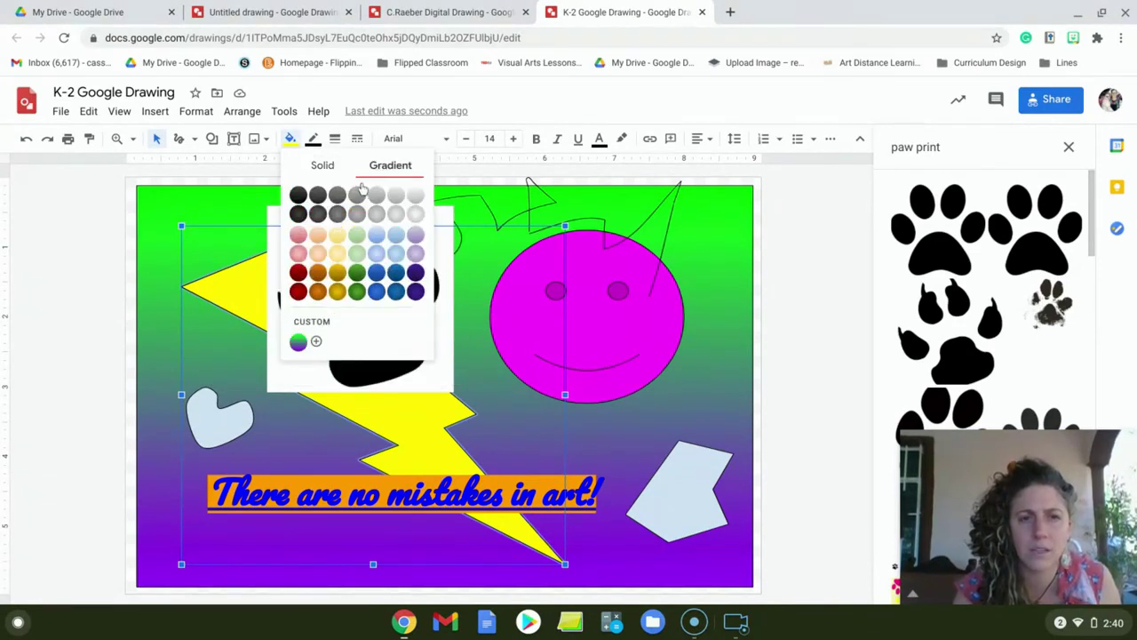
pyautogui.click(337, 292)
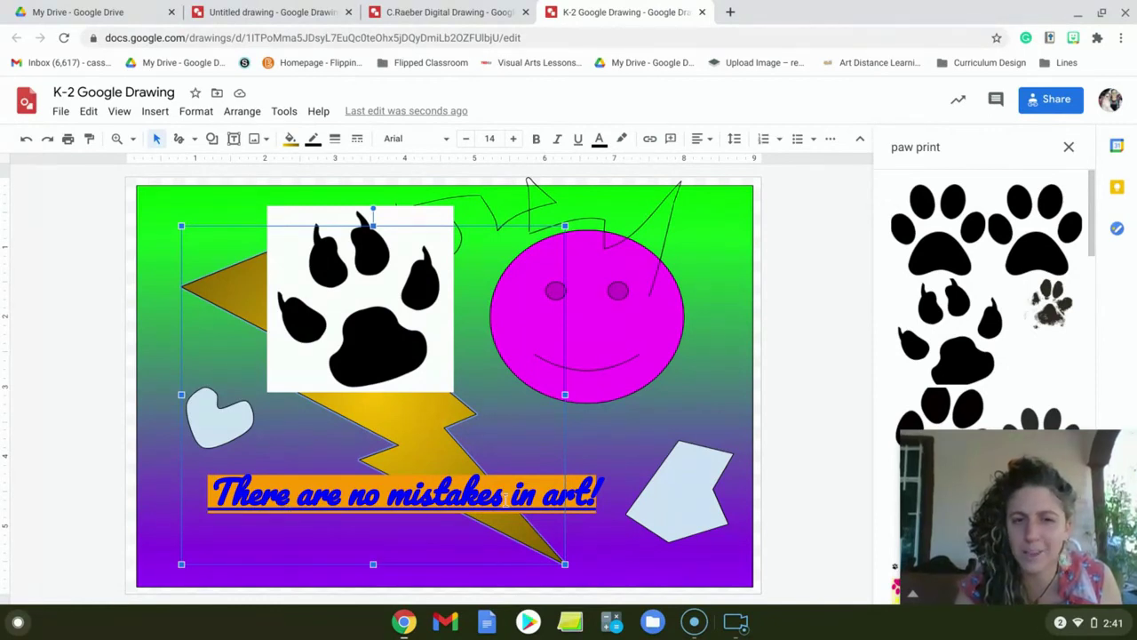
pyautogui.click(508, 487)
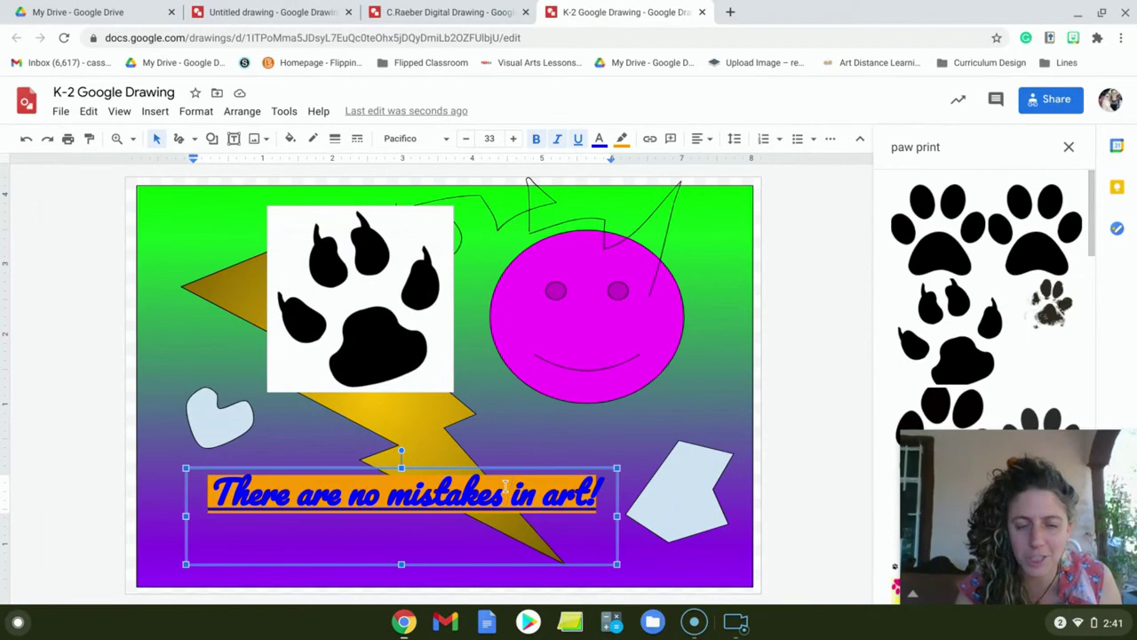
# Step: Give the smiley circle a purple, 4px, dashed border
pyautogui.click(577, 338)
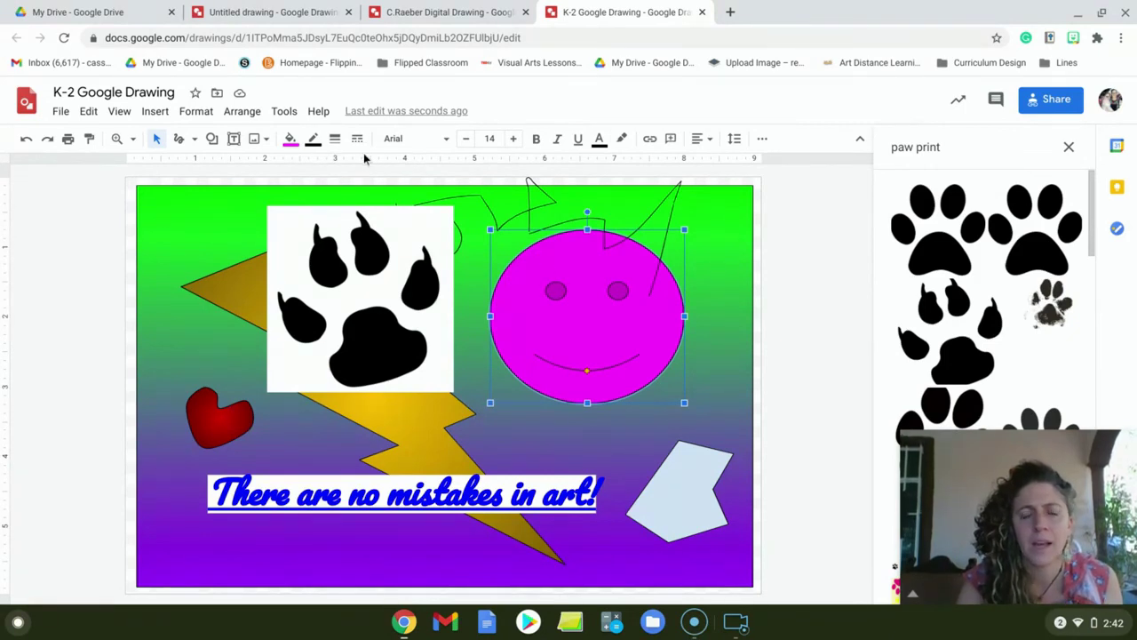
pyautogui.click(313, 140)
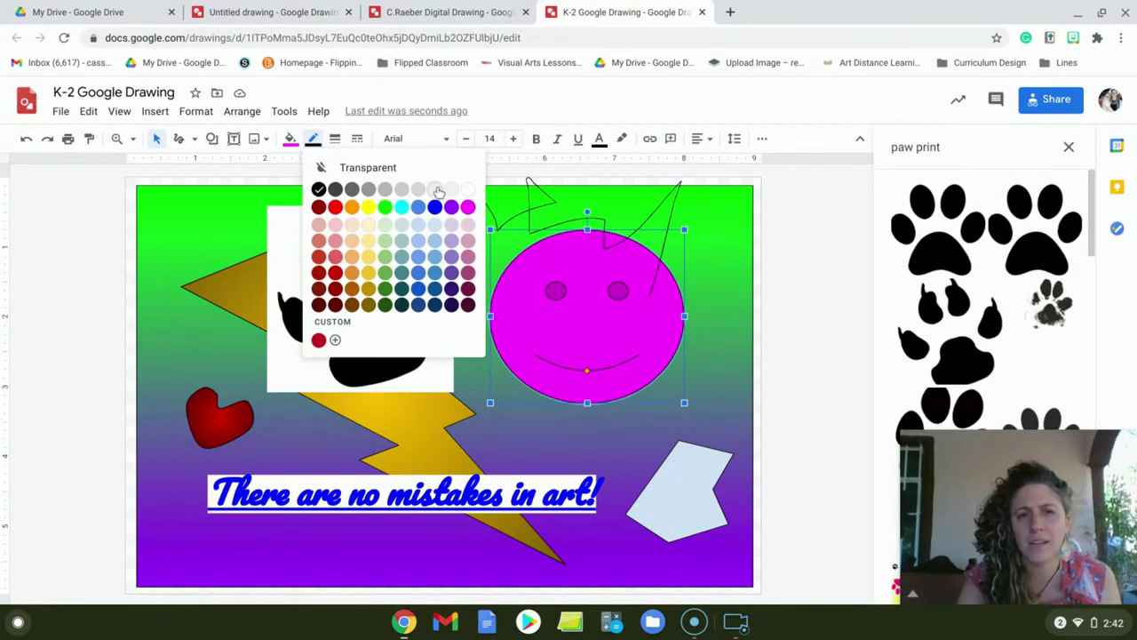
pyautogui.click(453, 281)
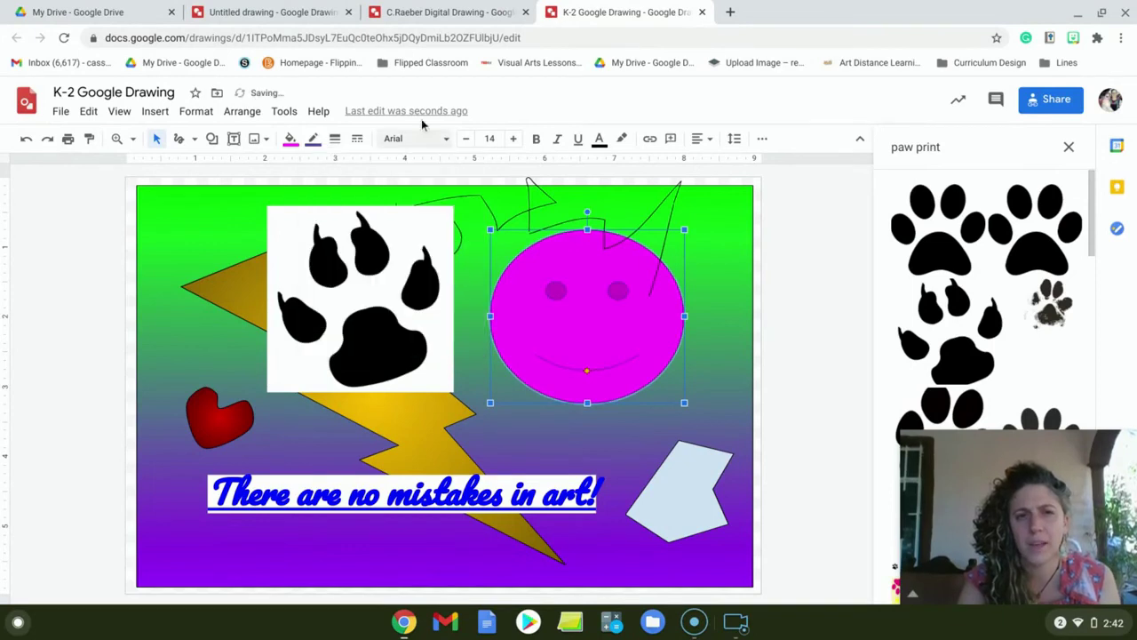
pyautogui.click(336, 143)
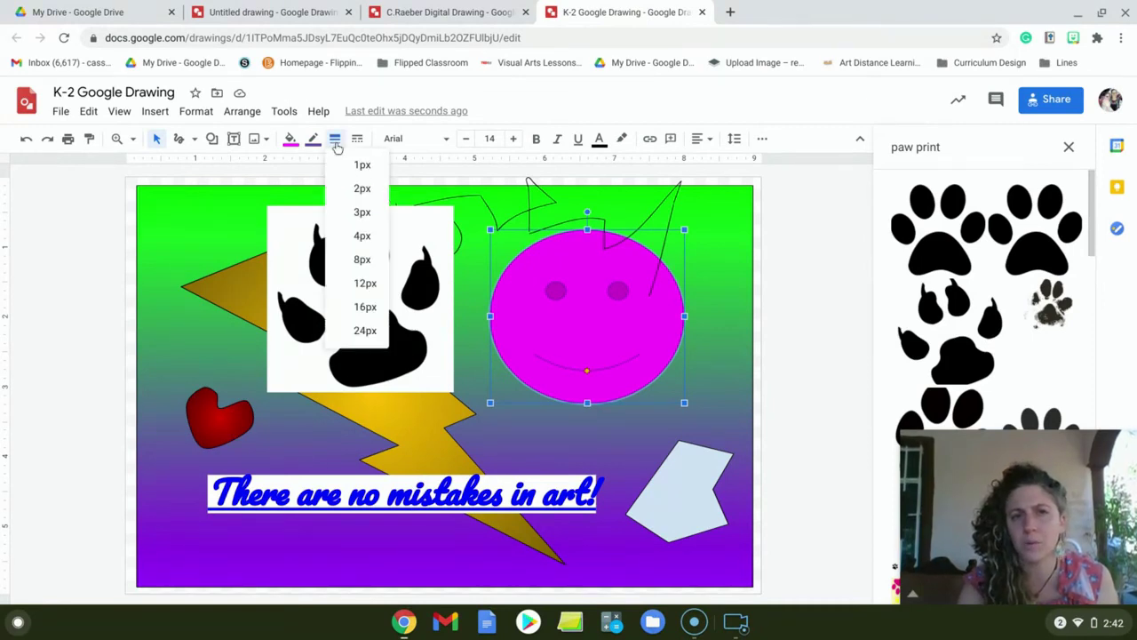
pyautogui.click(363, 237)
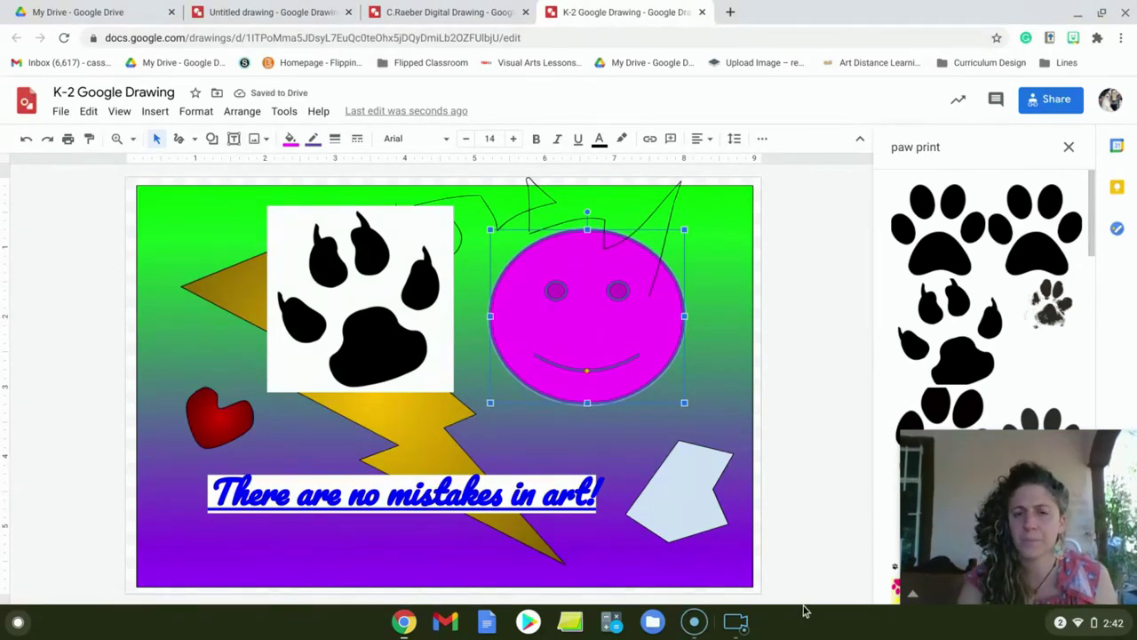
pyautogui.click(357, 141)
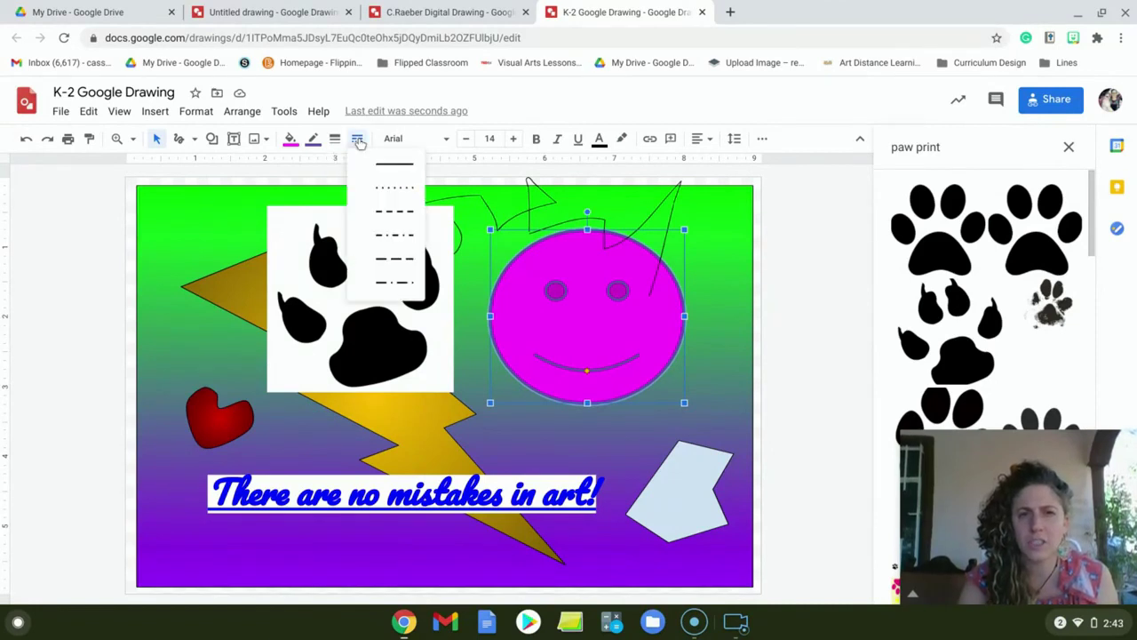
pyautogui.click(385, 212)
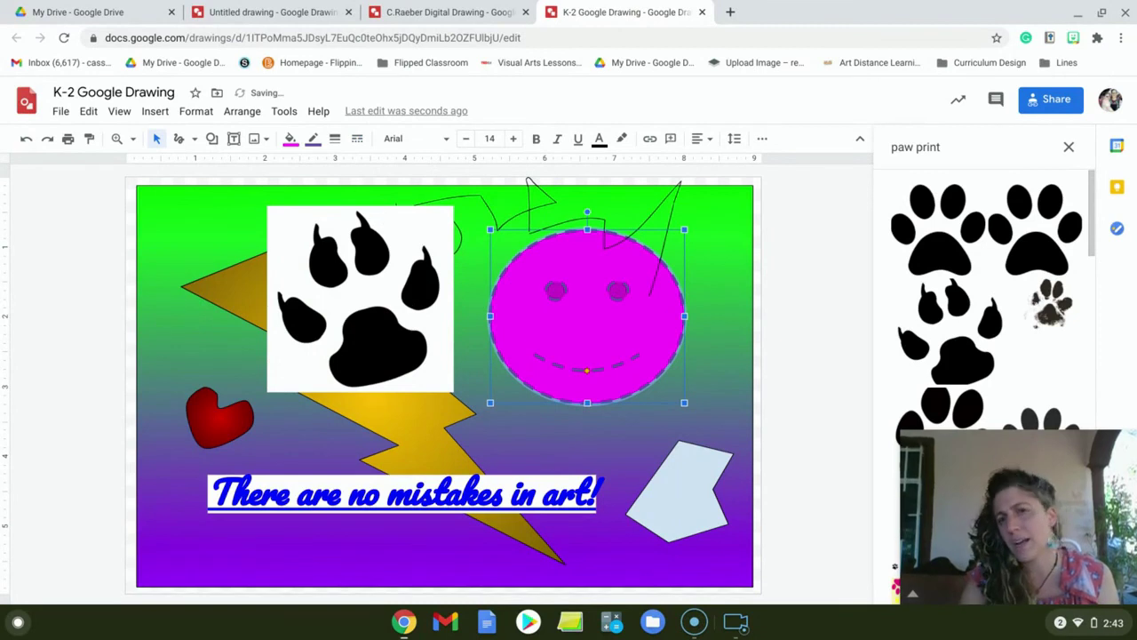